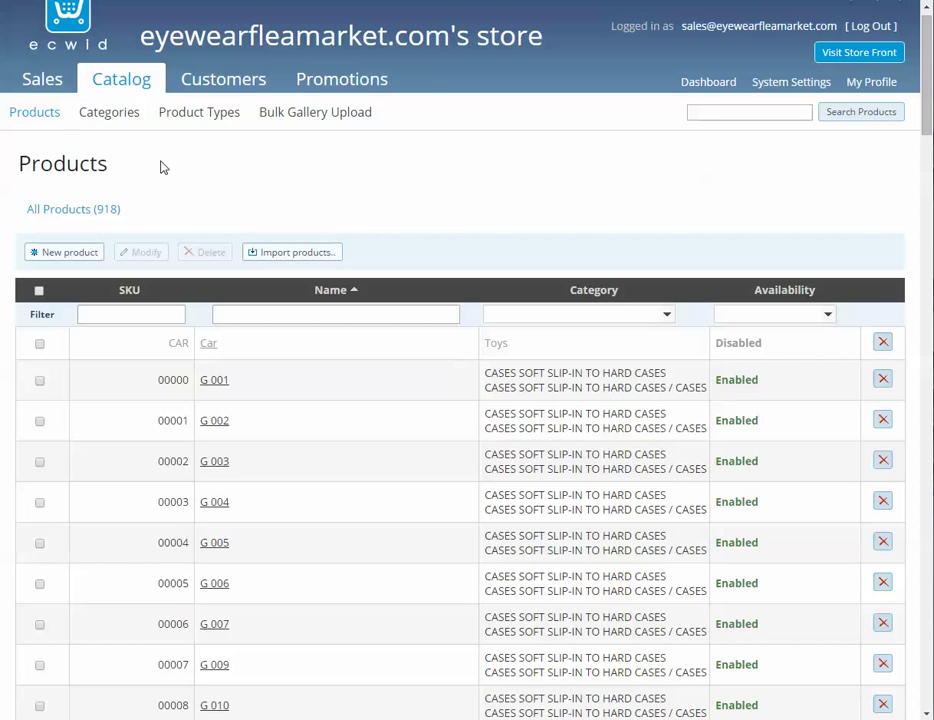
- Open product G 003's options and add a new option titled Power with the Drop-down List input type
left_click(214, 463)
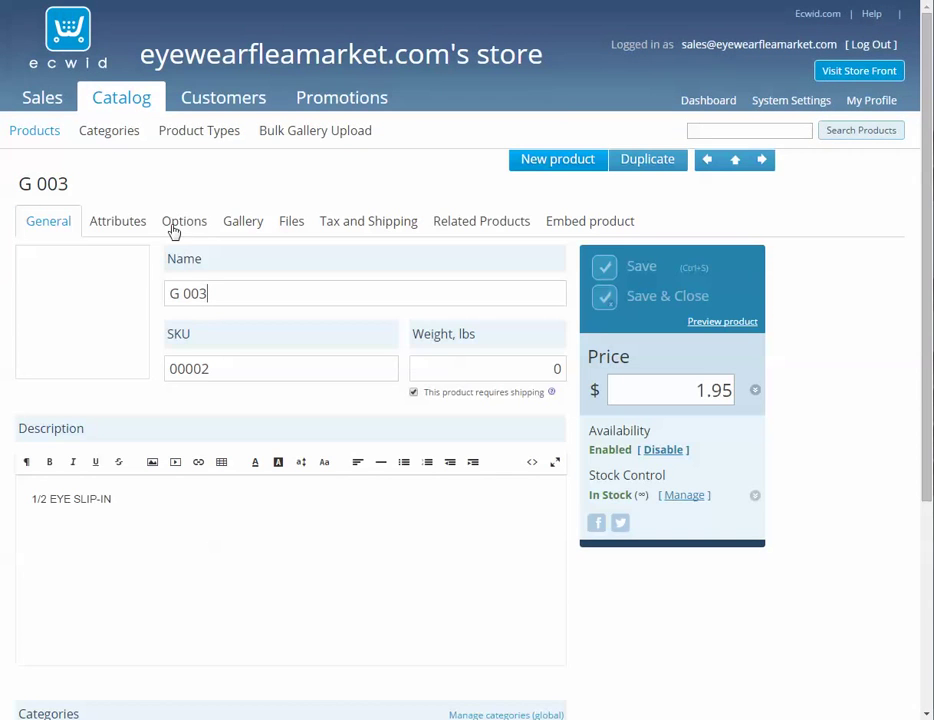
left_click(173, 225)
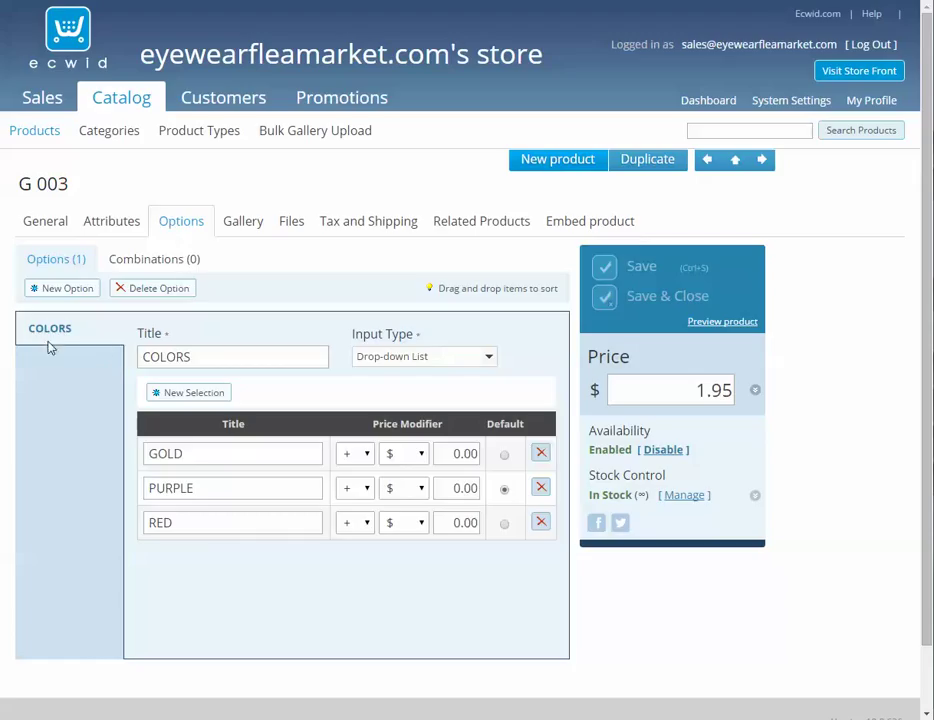
left_click(55, 289)
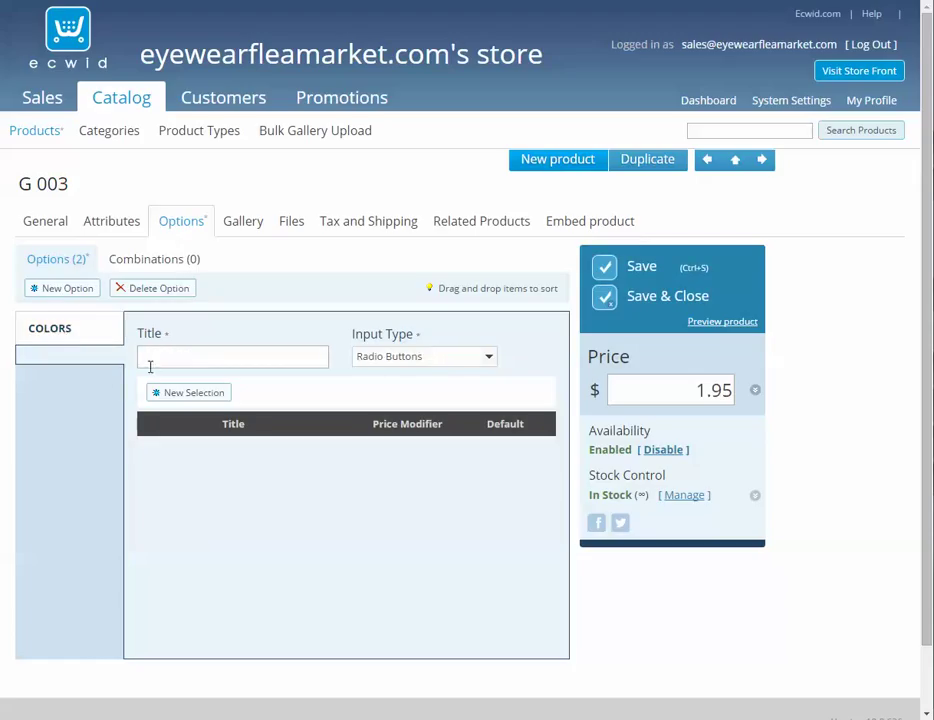
left_click(53, 332)
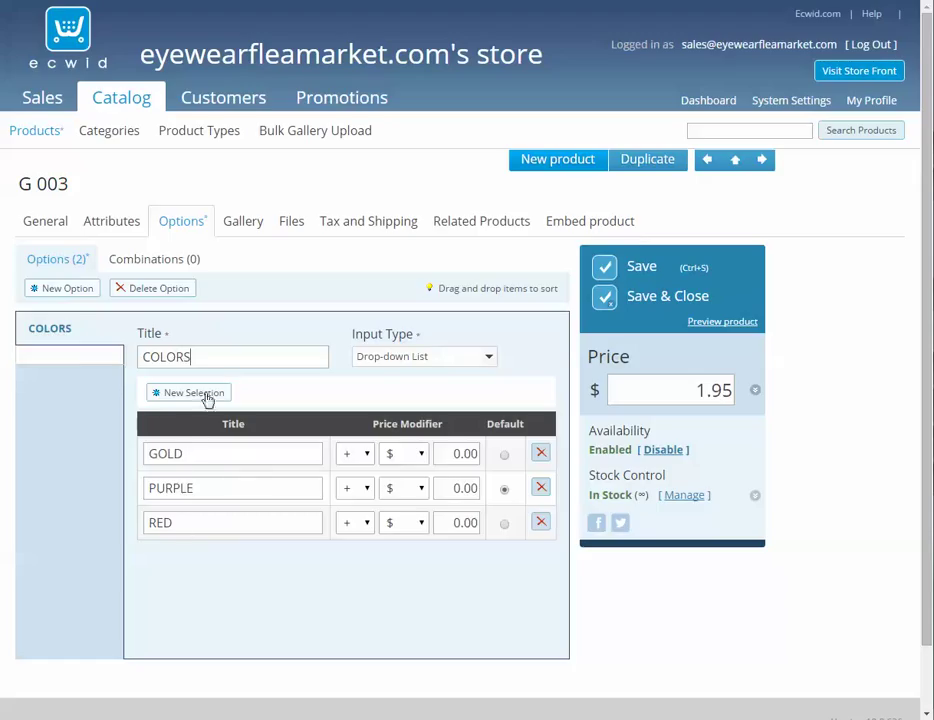
left_click(56, 358)
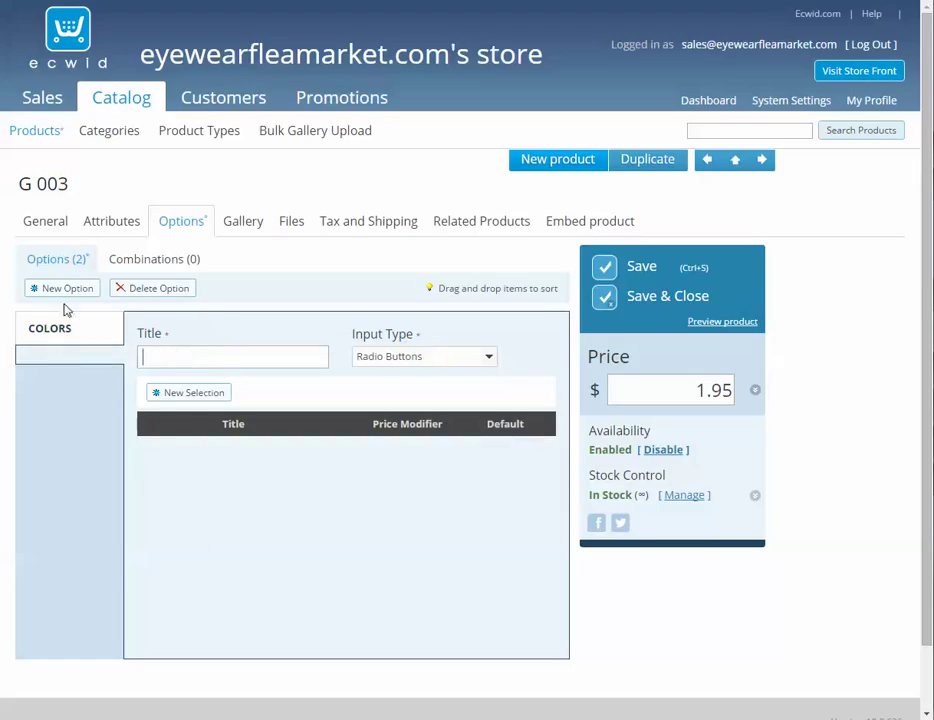
type("Power")
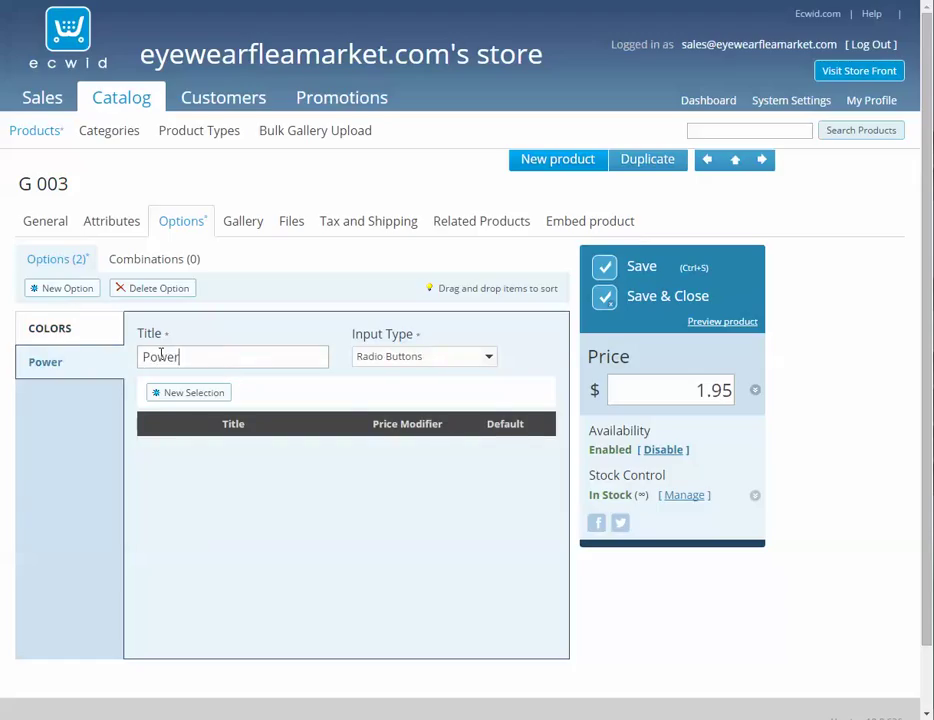
left_click(378, 358)
left_click(390, 373)
- Add the selections -1, -2, +1 and +2 to the Power option
left_click(194, 393)
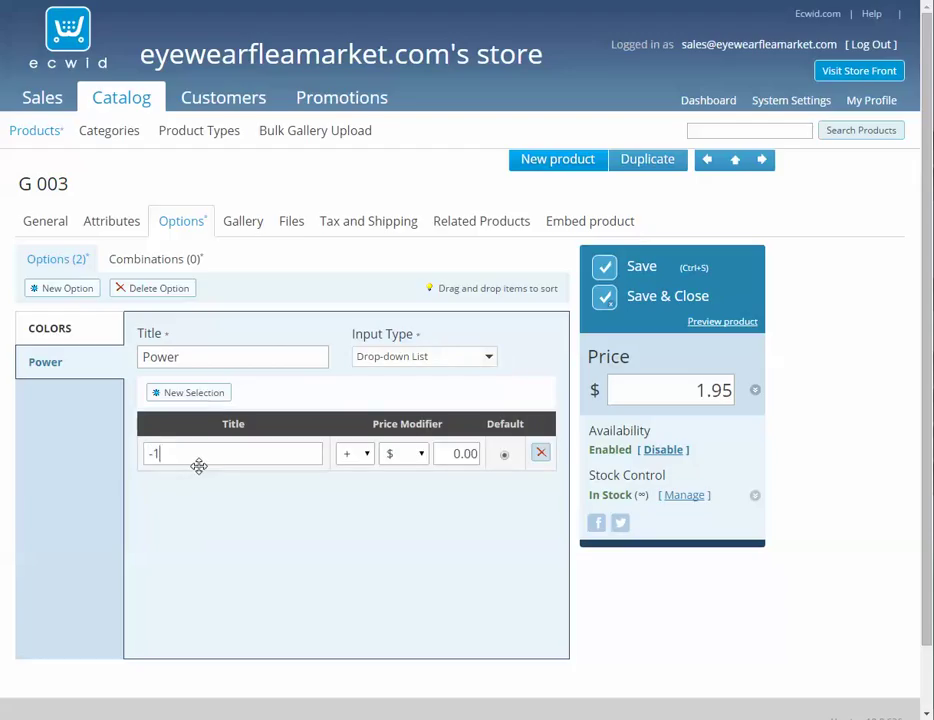
left_click(184, 394)
left_click(184, 394)
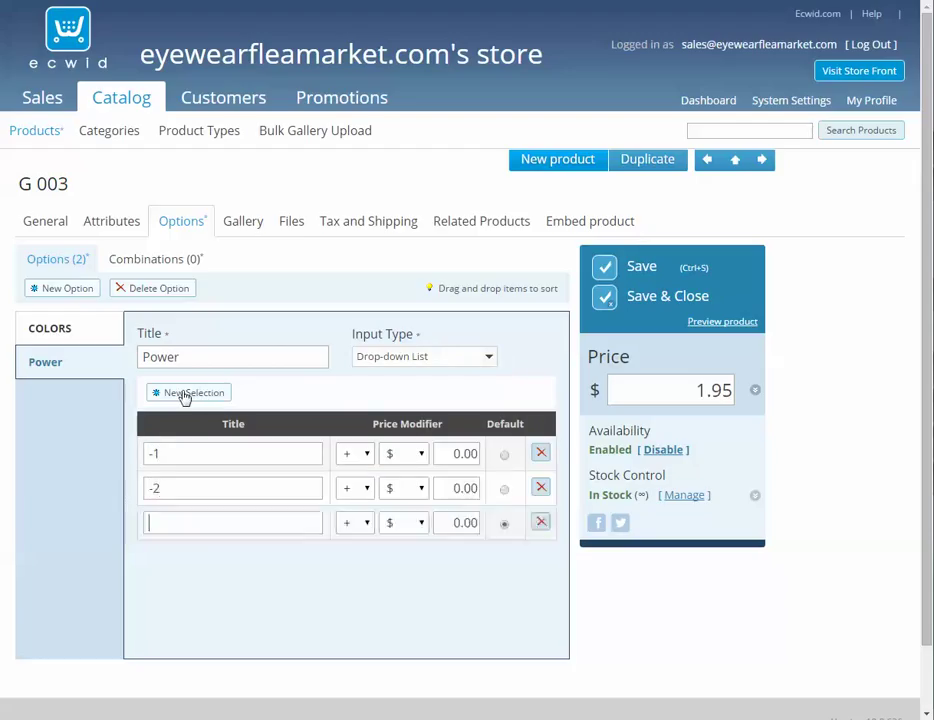
left_click(184, 394)
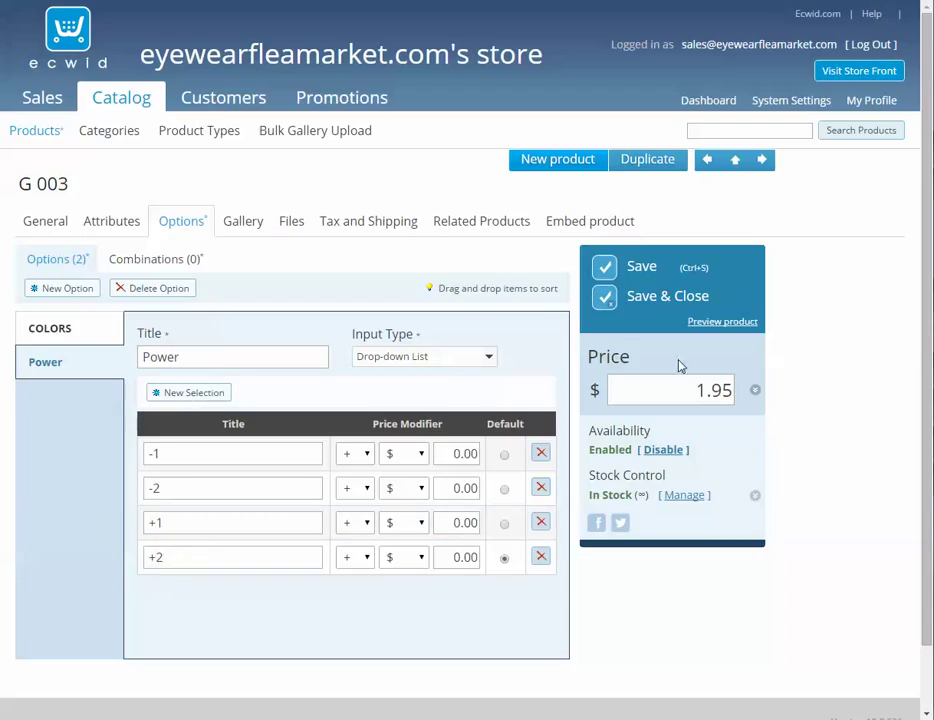
- Preview product G 003 and try its option lists, choosing power -1 and the color RED
left_click(711, 322)
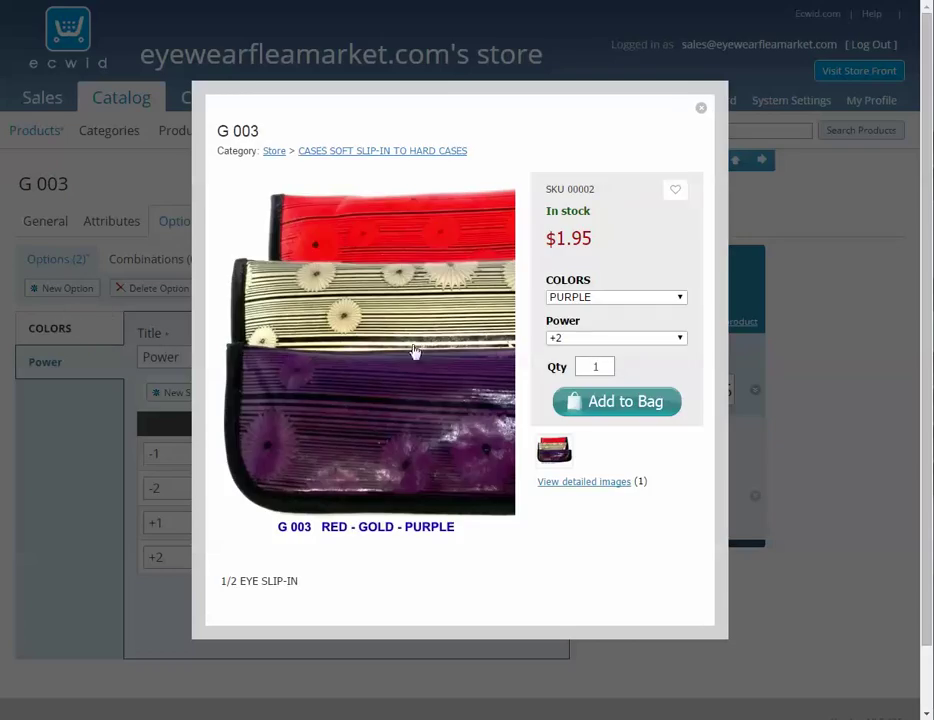
left_click(581, 299)
left_click(581, 303)
left_click(579, 339)
left_click(569, 354)
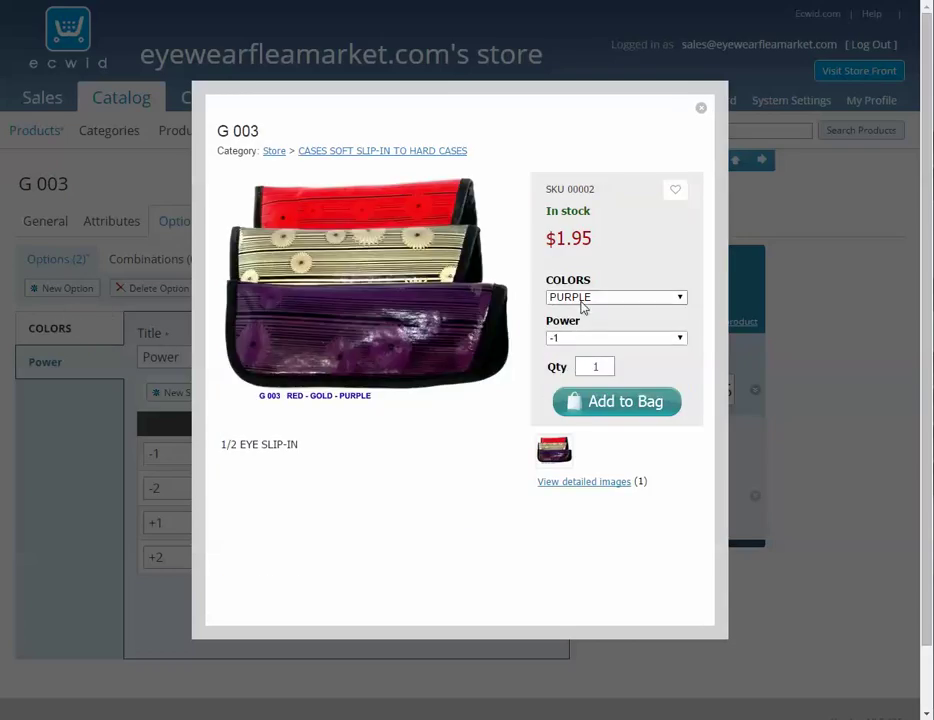
left_click(582, 300)
left_click(575, 324)
left_click(576, 297)
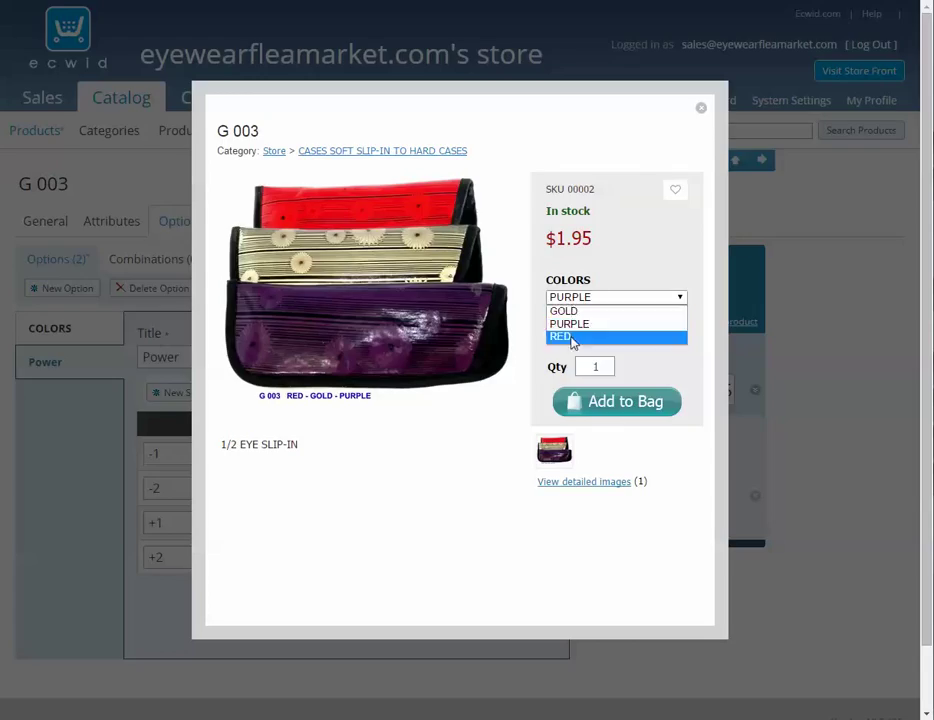
left_click(573, 338)
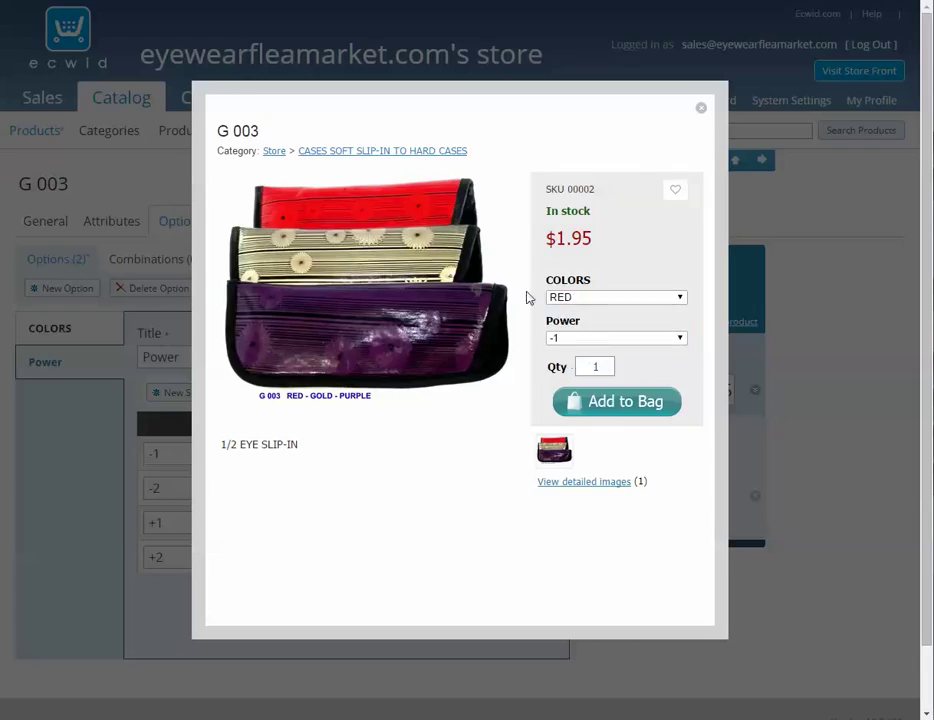
- Close the product preview and leave G 003 to return to the full product list
left_click(701, 108)
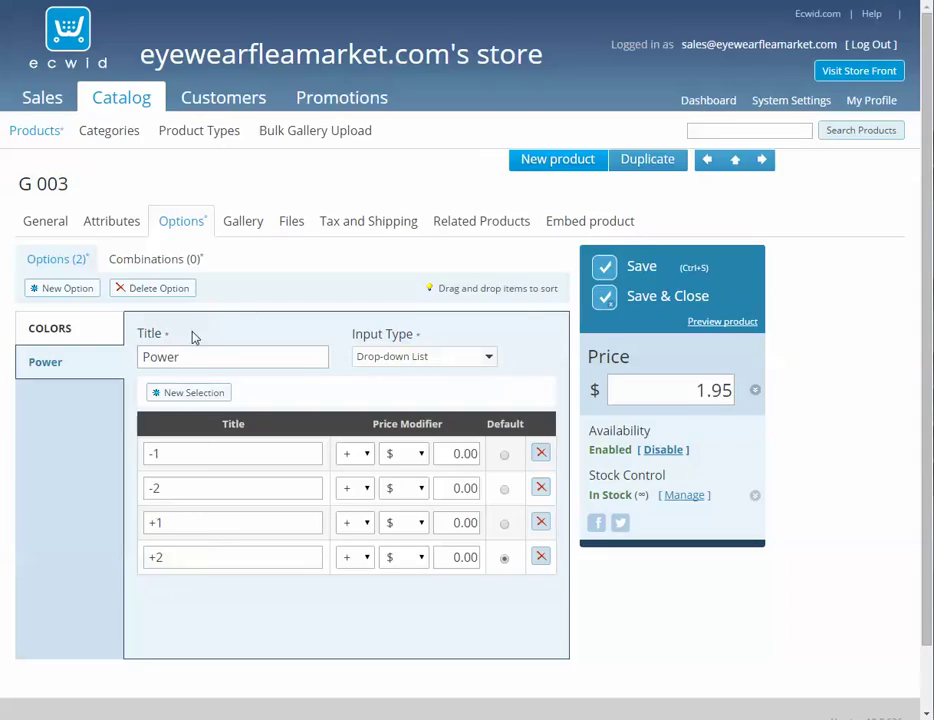
left_click(36, 131)
left_click(455, 383)
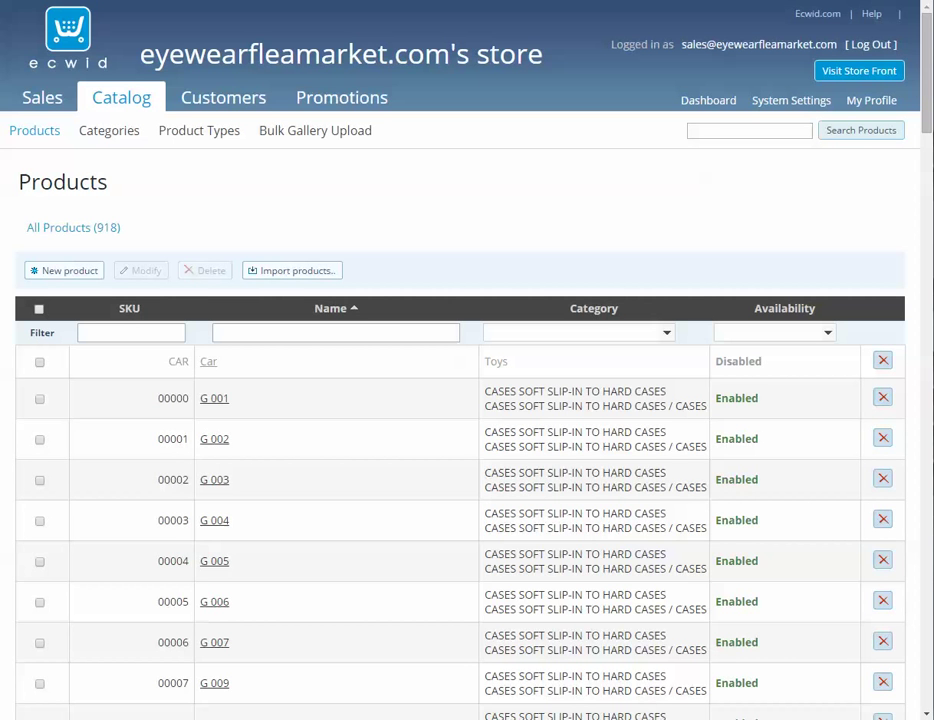
- Switch to Notepad++ and examine the product code, class and option value of the Color entry in new1.csv
left_click_drag(0, 58, 516, 60)
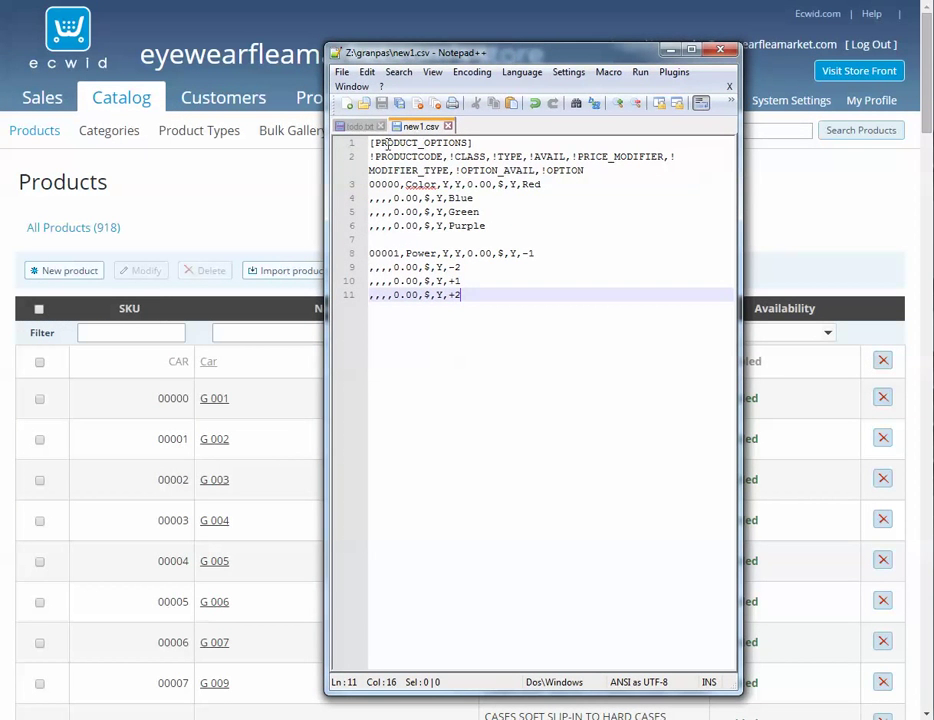
left_click(384, 254)
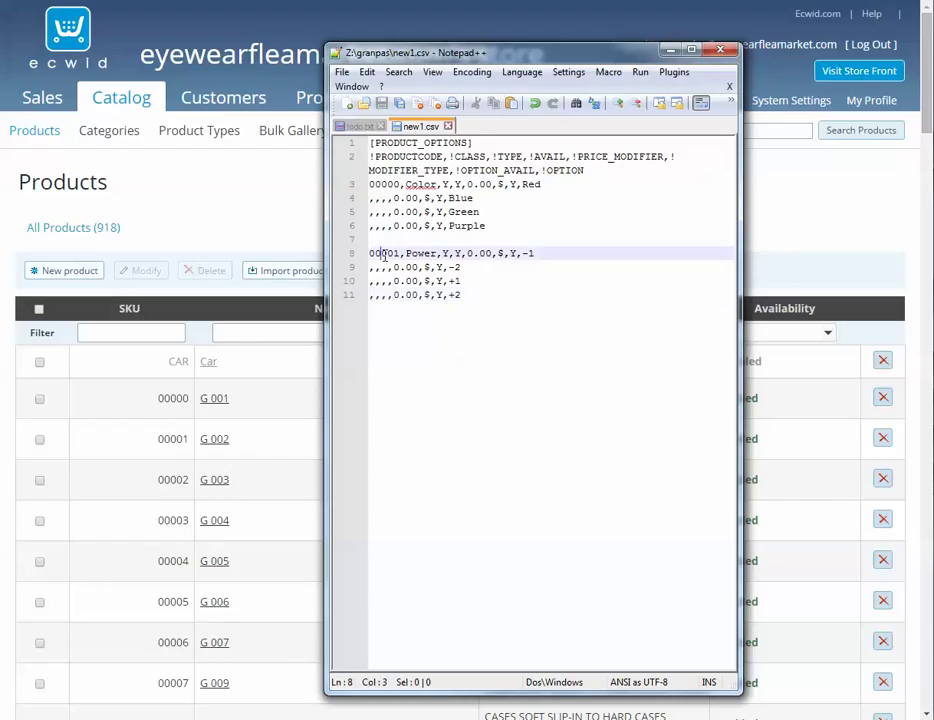
left_click(379, 185)
double_click(380, 186)
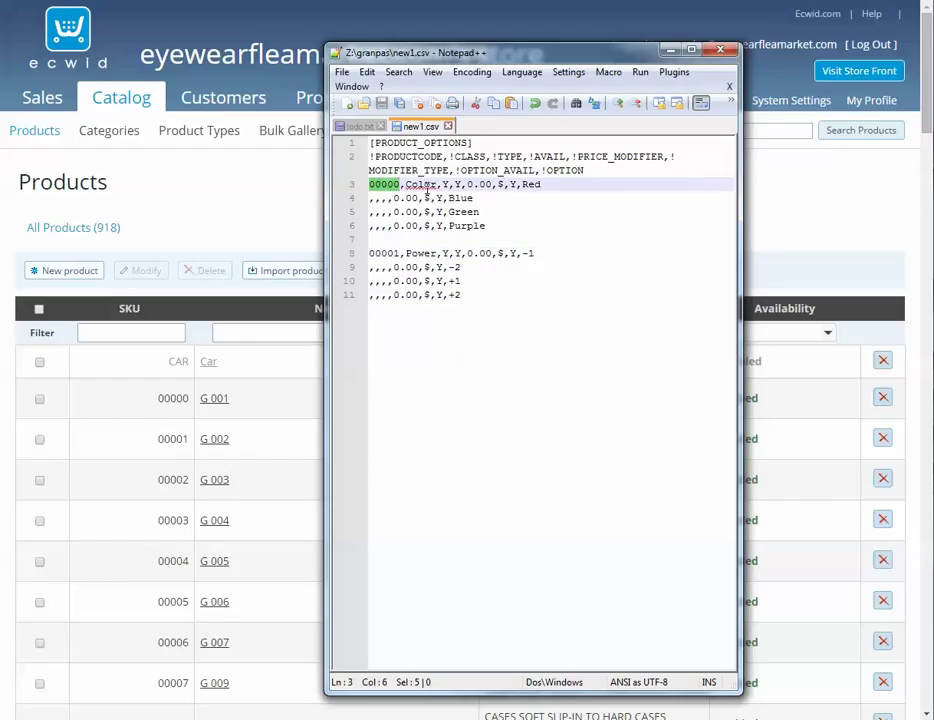
double_click(421, 186)
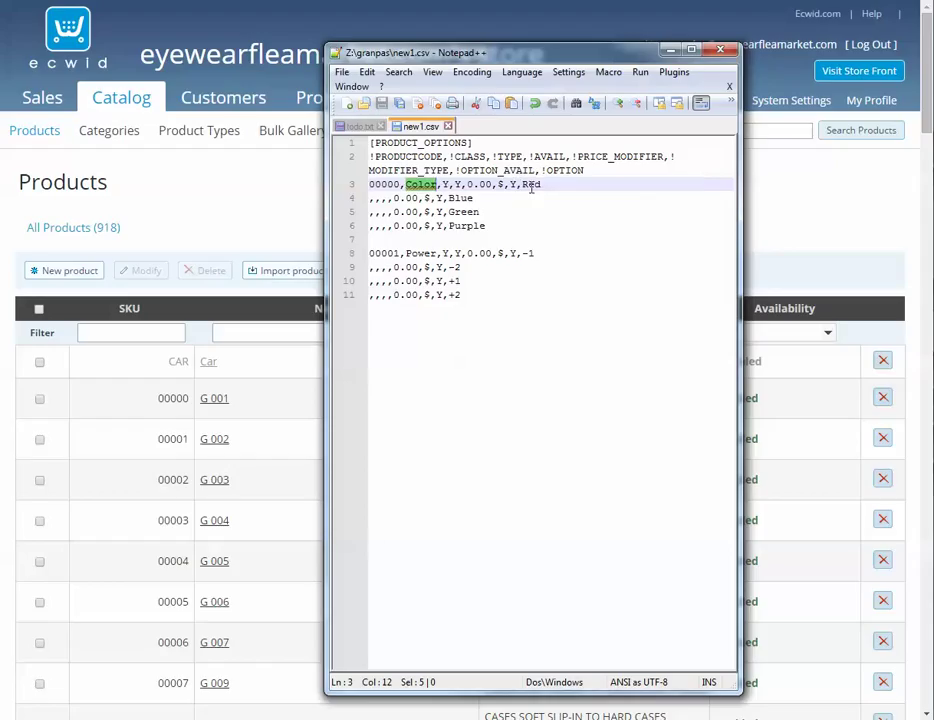
double_click(531, 186)
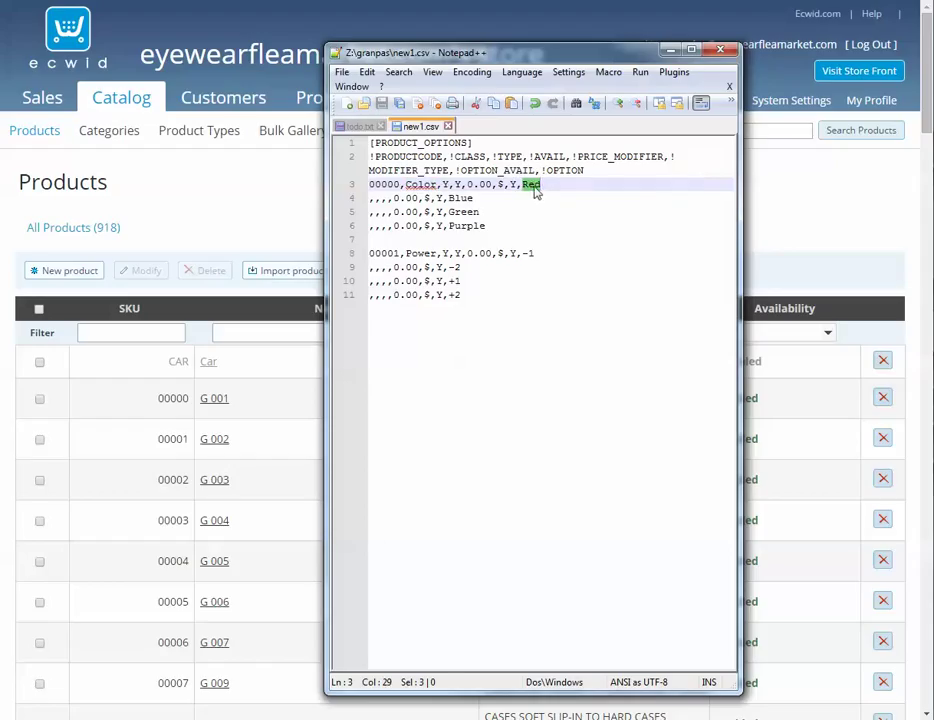
left_click(480, 184)
triple_click(427, 186)
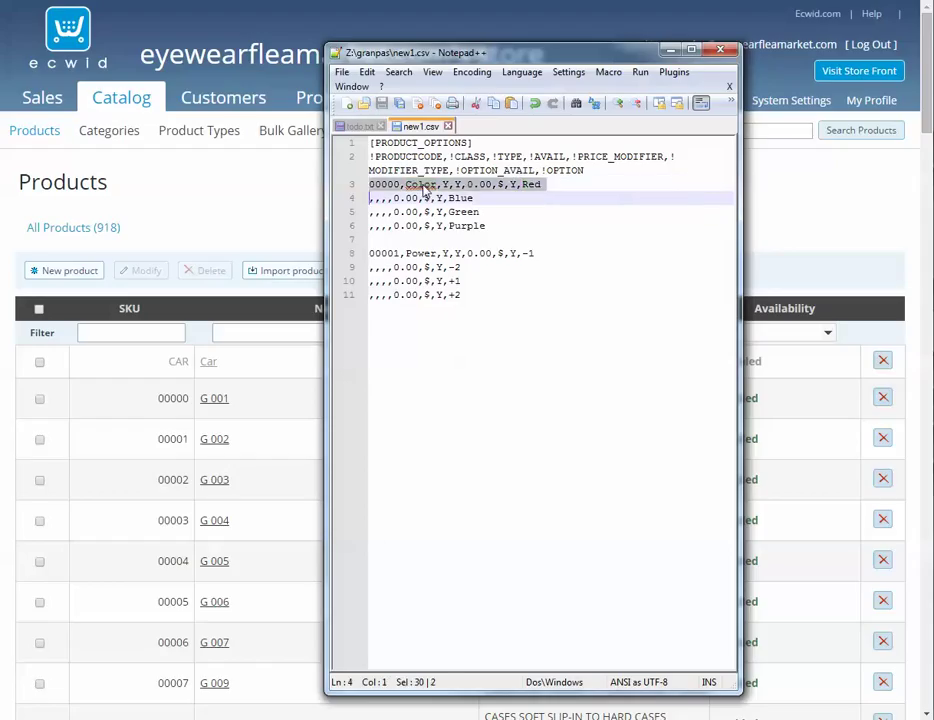
left_click(418, 184)
left_click(535, 184)
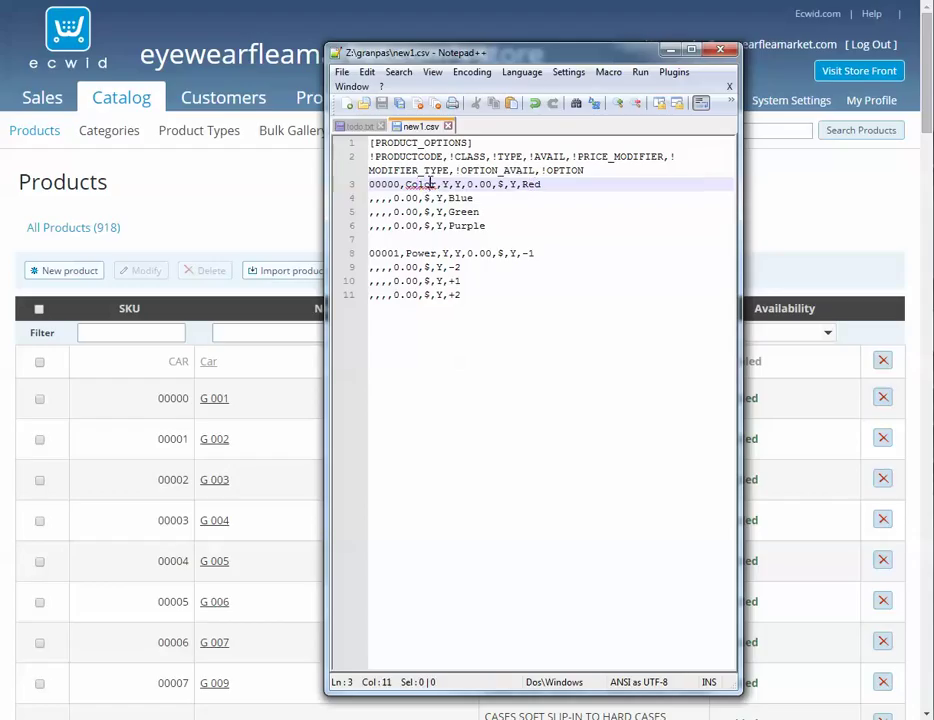
double_click(428, 184)
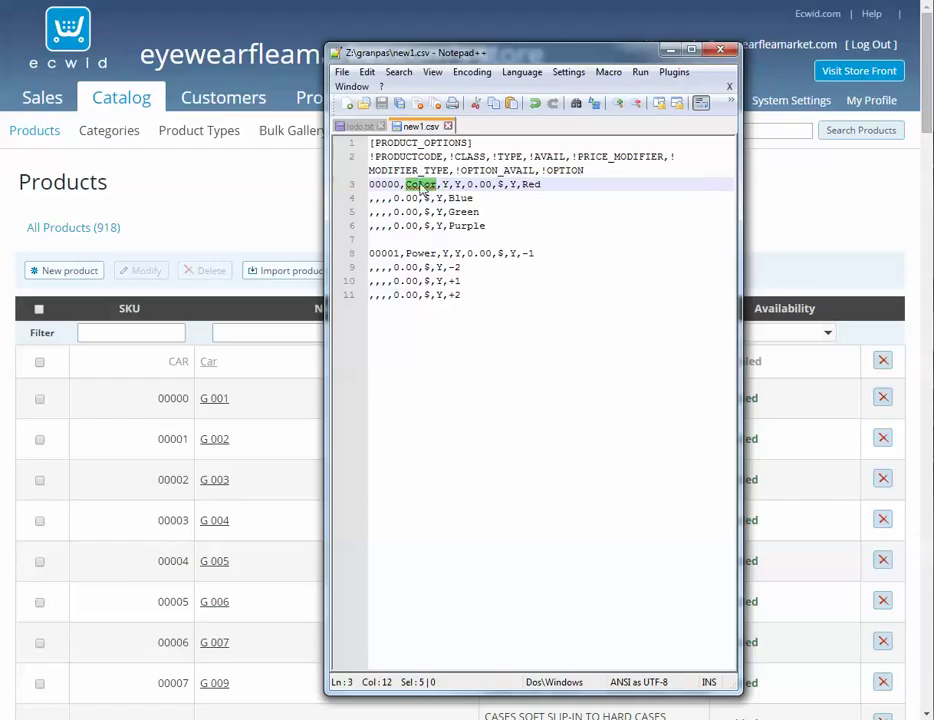
left_click(535, 184)
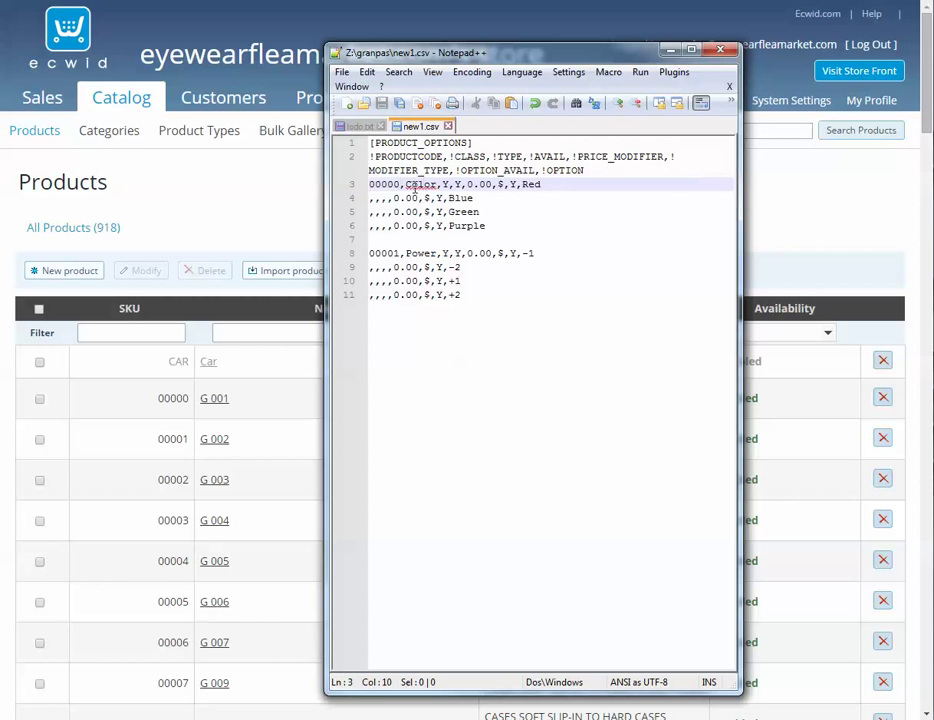
double_click(386, 184)
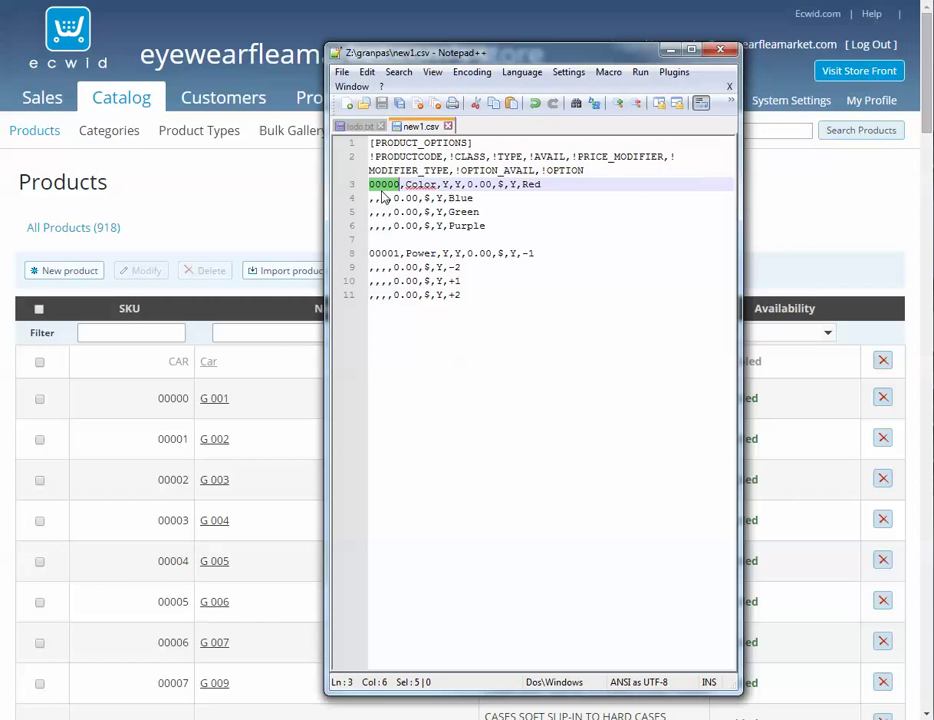
- Switch back to the Ecwid store and inspect the COLORS, Power and Color options of product G 001
left_click(194, 170)
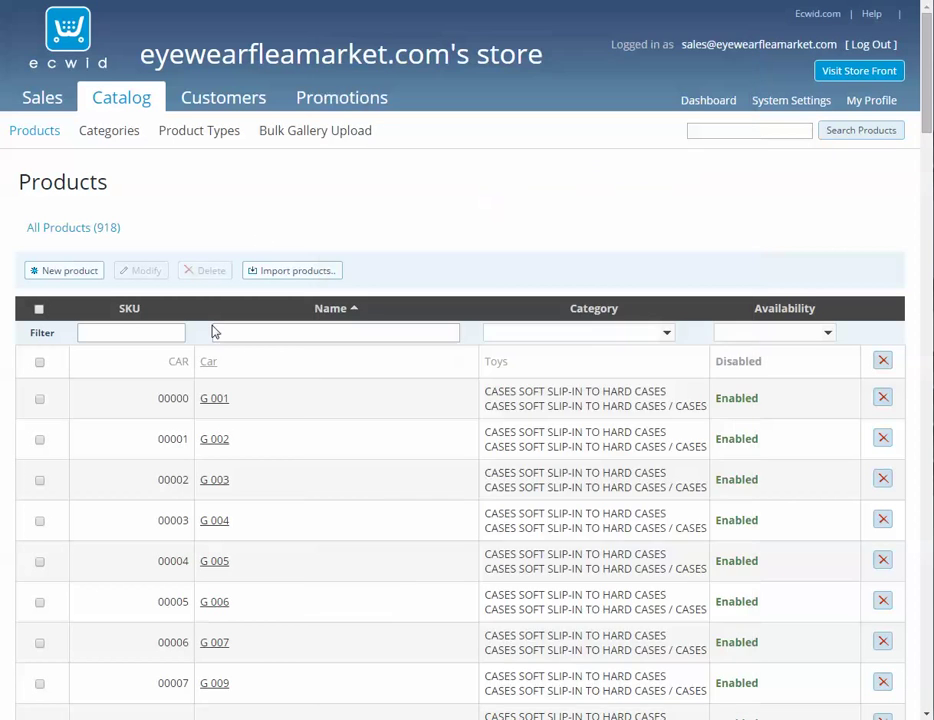
left_click(220, 401)
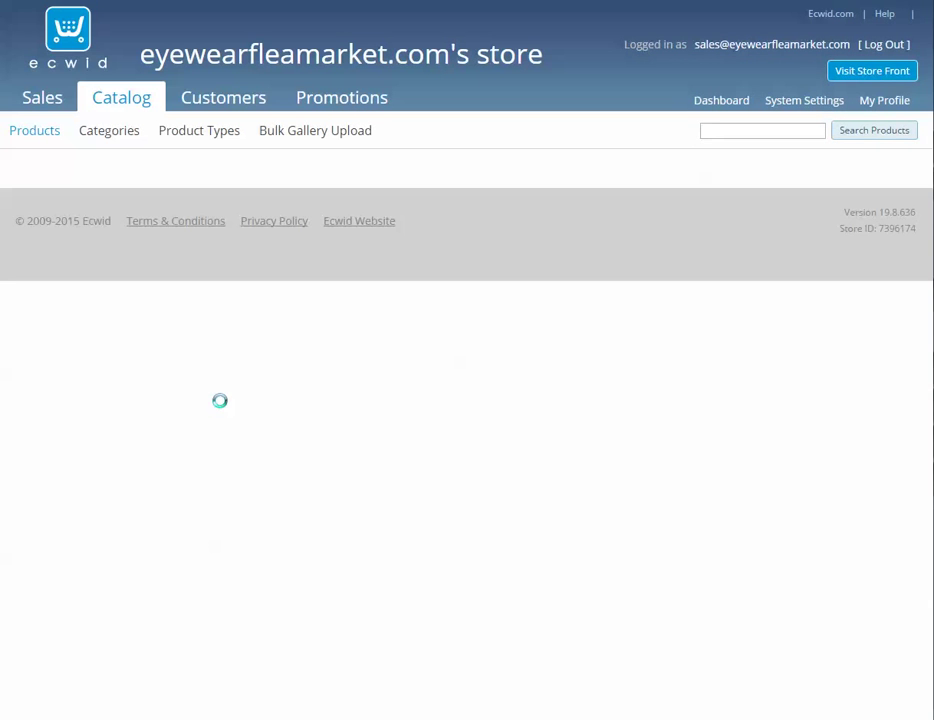
left_click(173, 221)
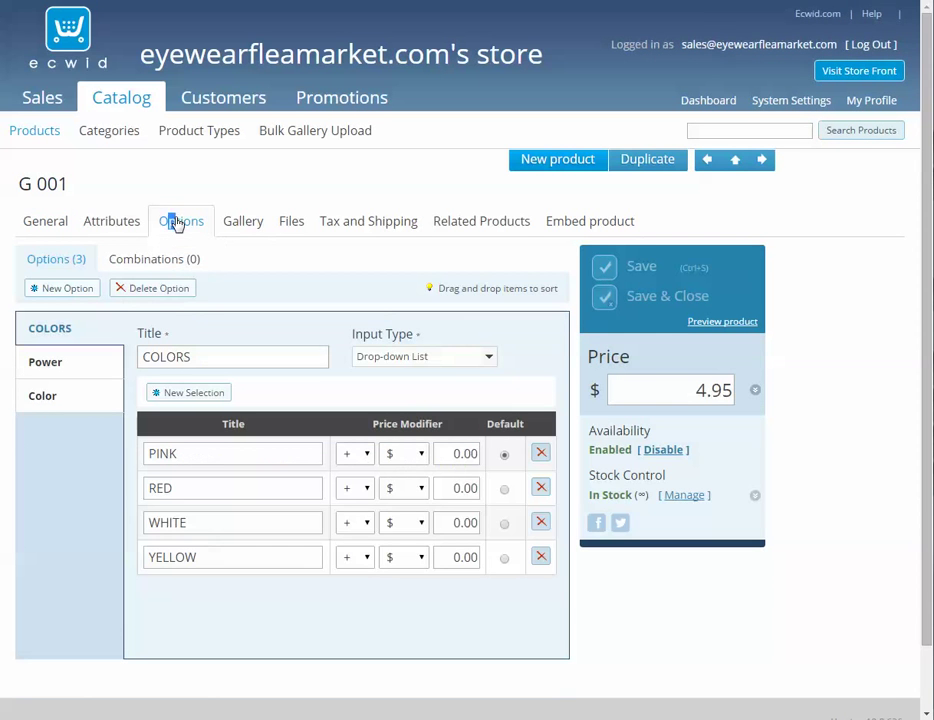
scroll(150, 320, "down", 1)
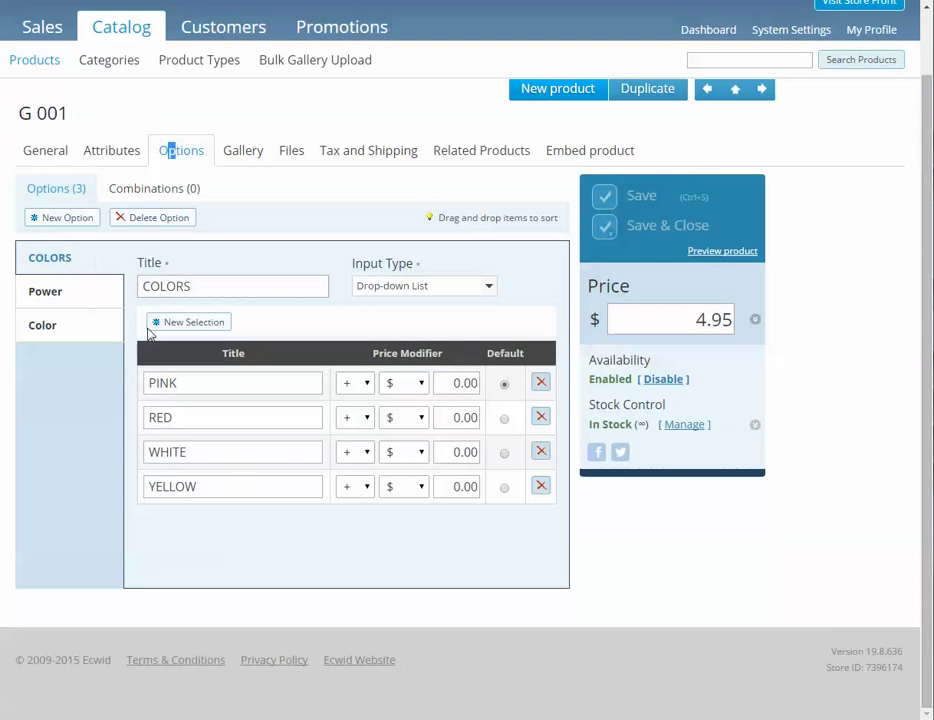
left_click(57, 293)
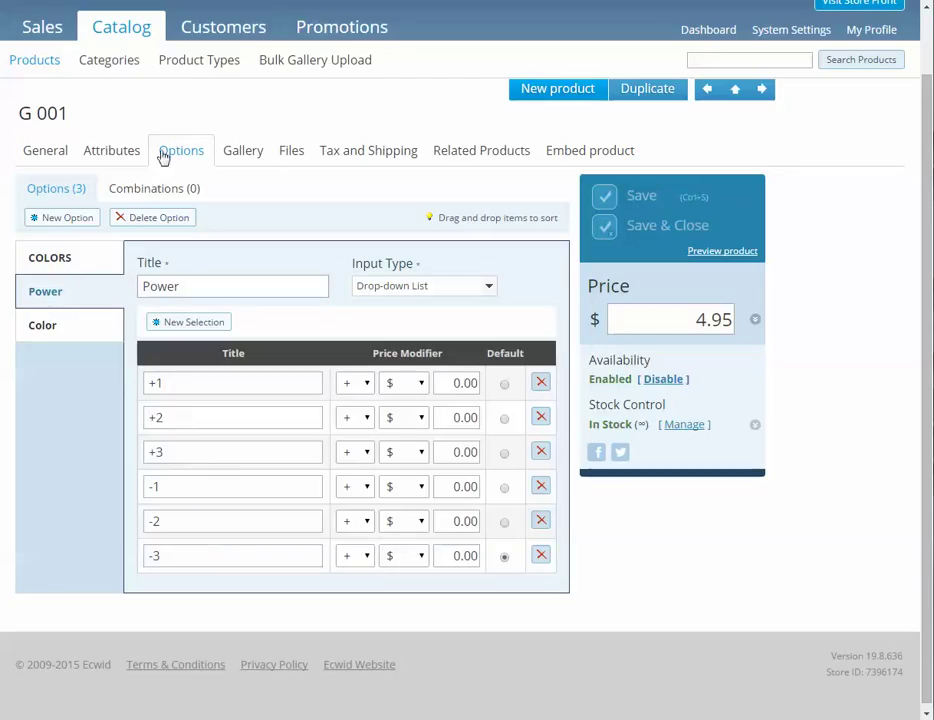
left_click(44, 334)
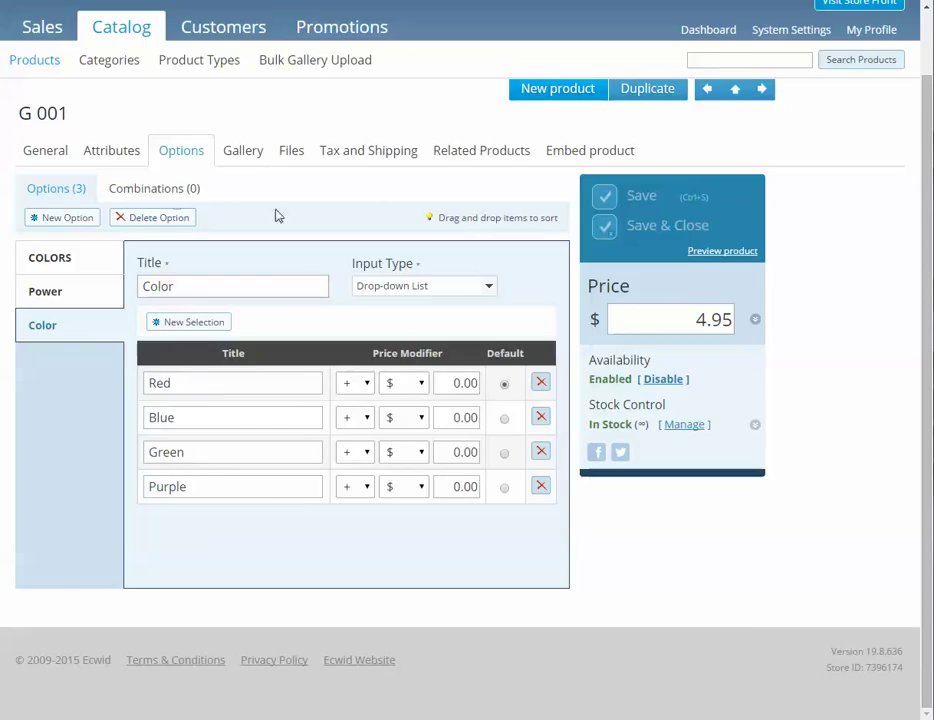
- Switch to Notepad++ and compare the product codes and classes of the Power and Color entries in new1.csv
key("alt+Tab")
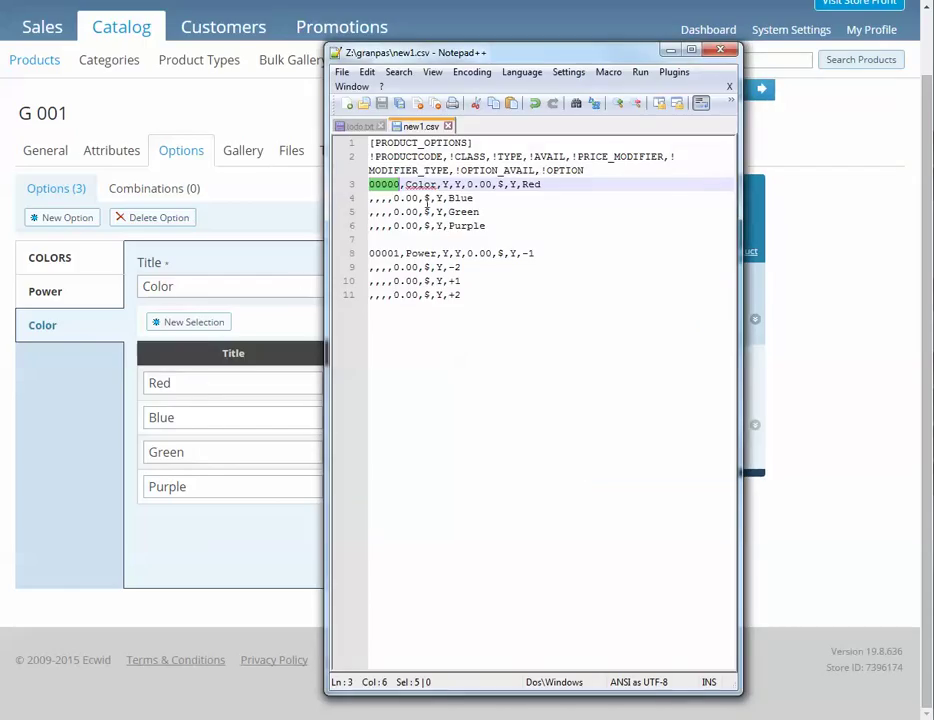
left_click(400, 330)
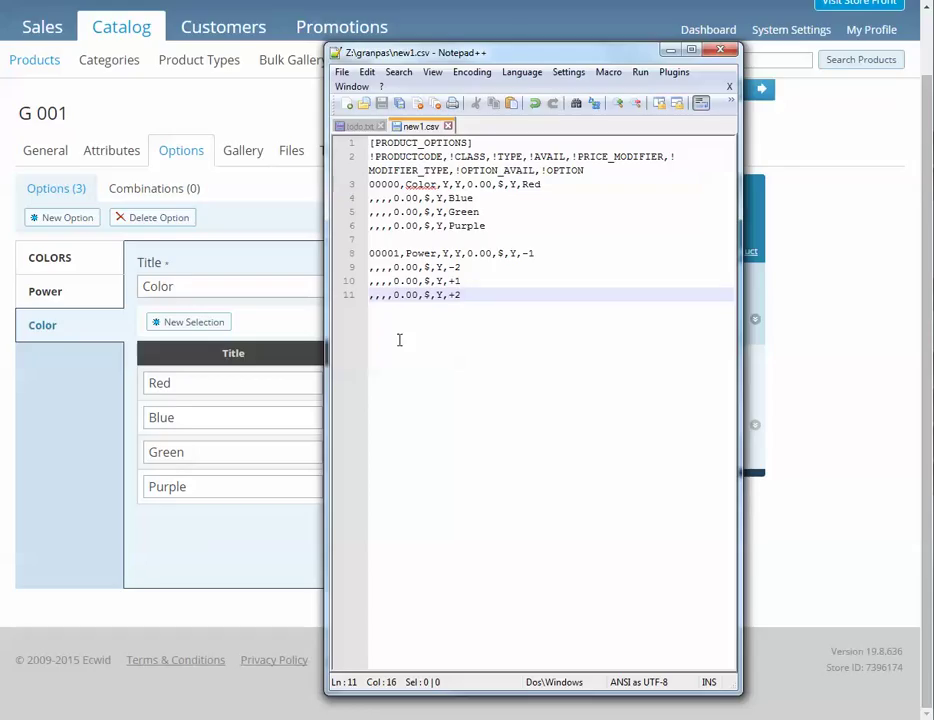
double_click(388, 252)
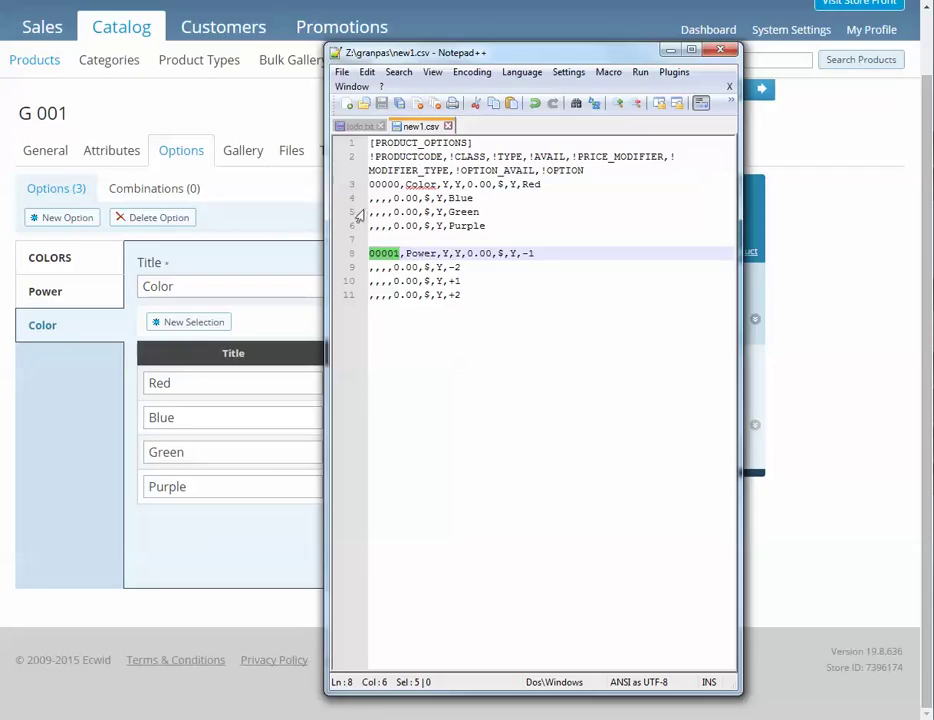
left_click(423, 184)
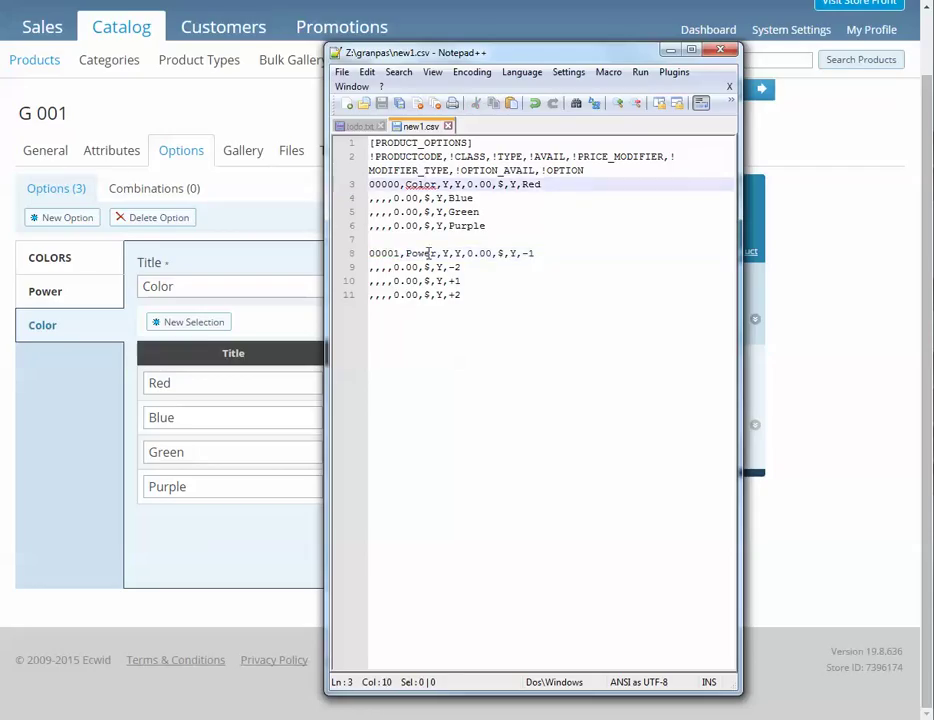
- Examine how the Power and Color class names differ between the two option entries in new1.csv
left_click(420, 253)
left_click(423, 184)
left_click(420, 253)
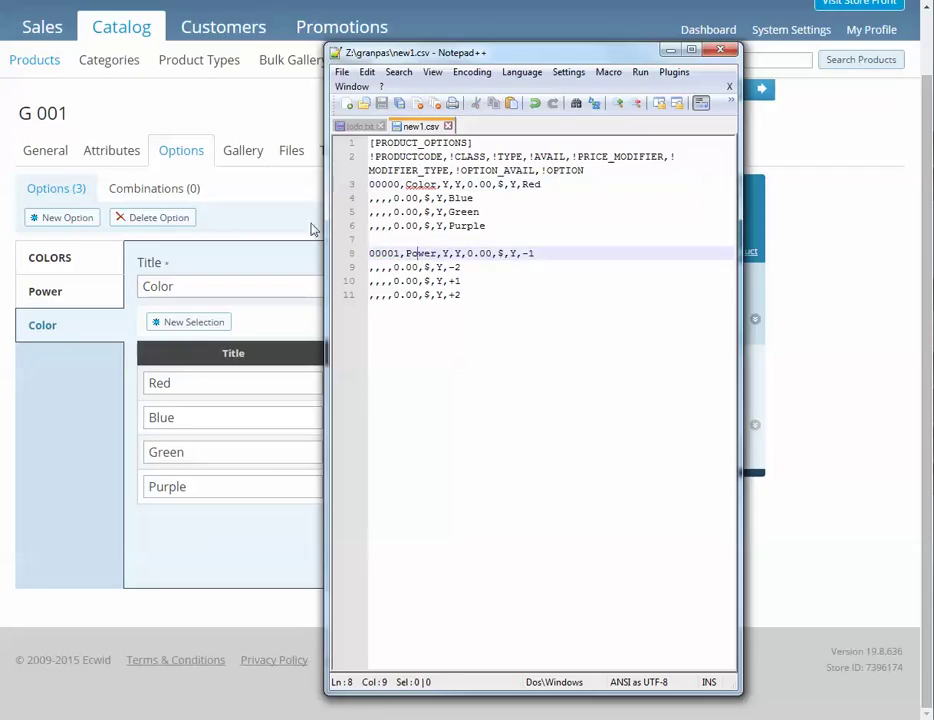
- Switch back to the Ecwid store and review the general details and options of product G 001
left_click(46, 152)
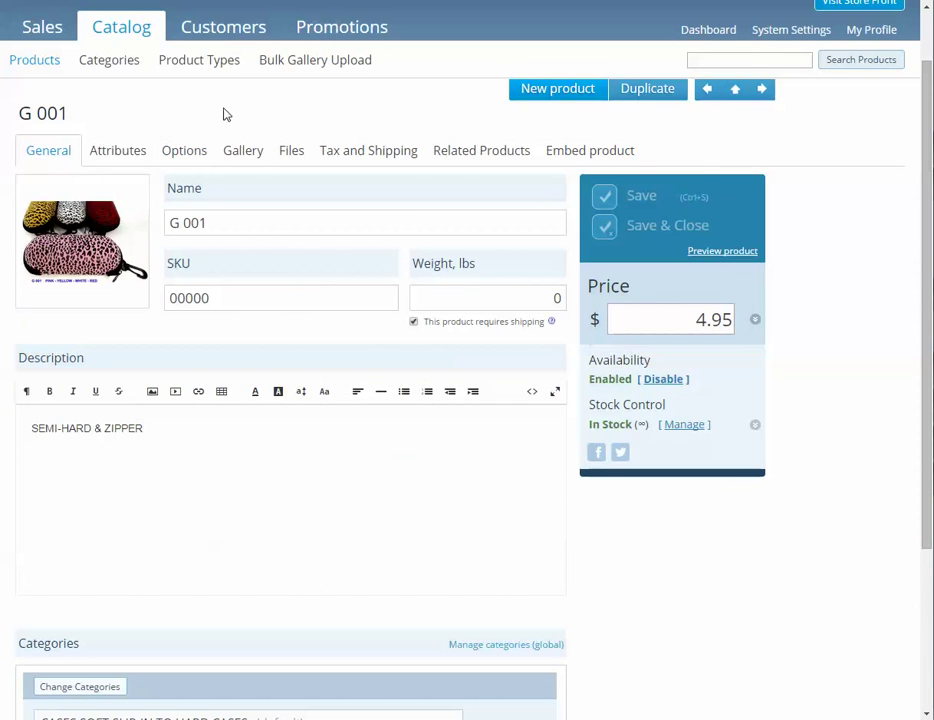
scroll(225, 120, "up", 1)
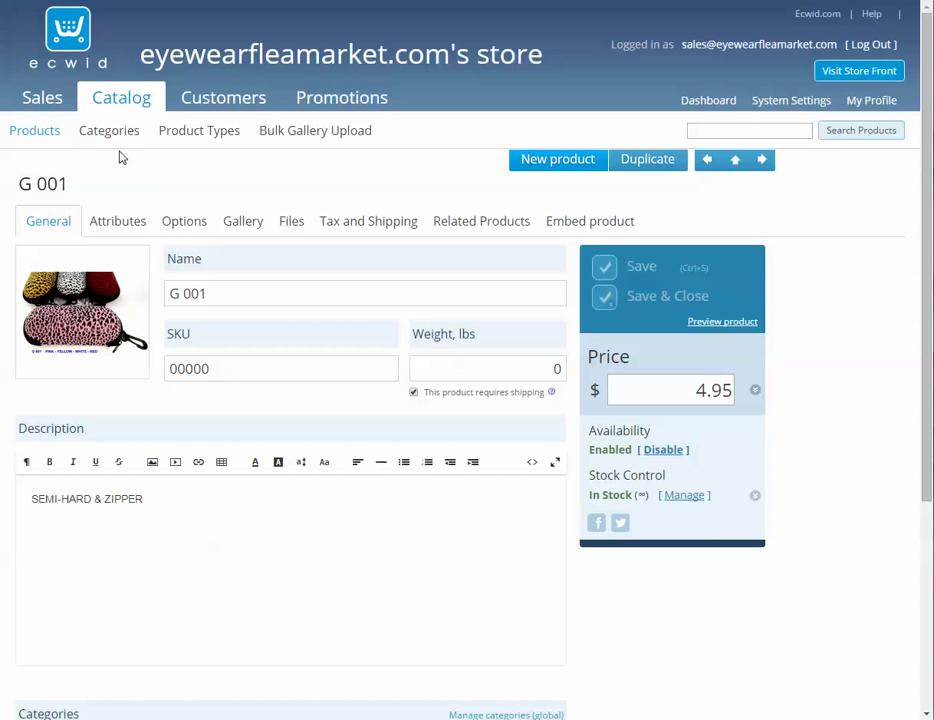
left_click(187, 222)
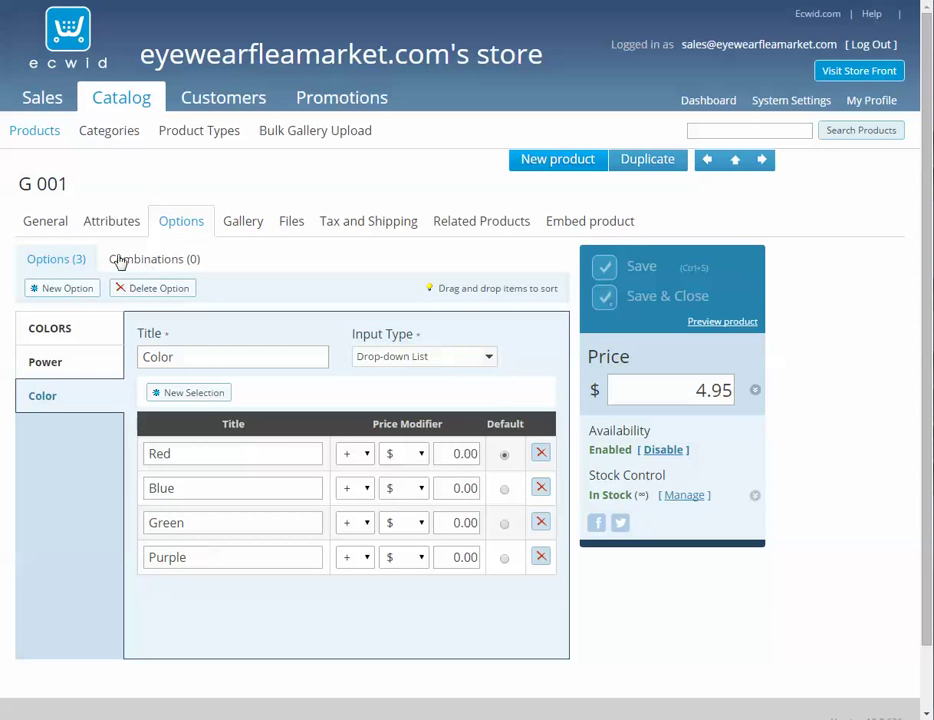
left_click(56, 222)
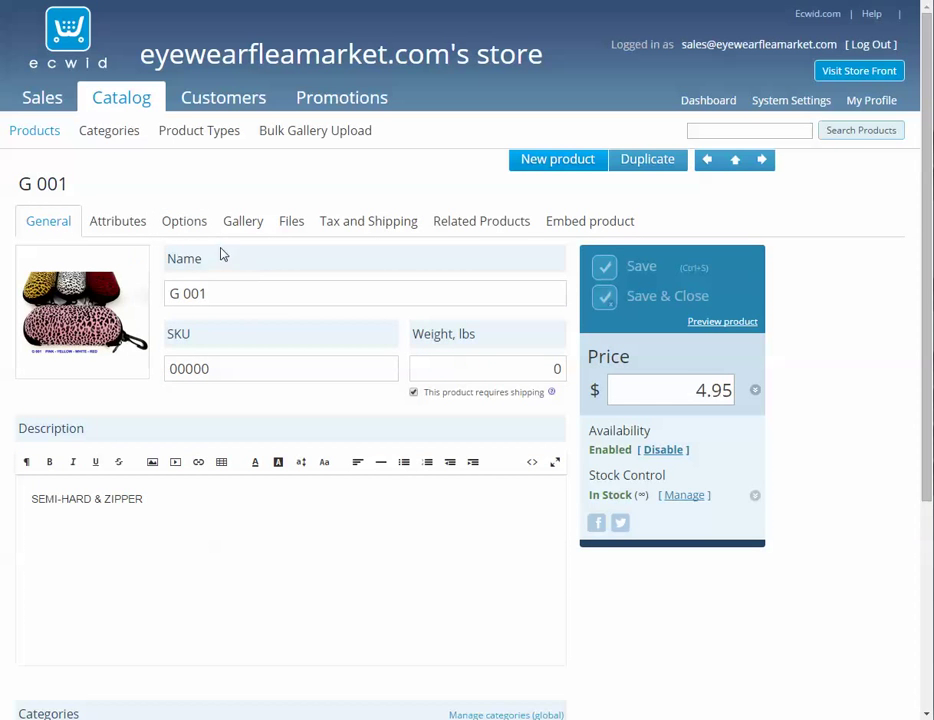
left_click(192, 227)
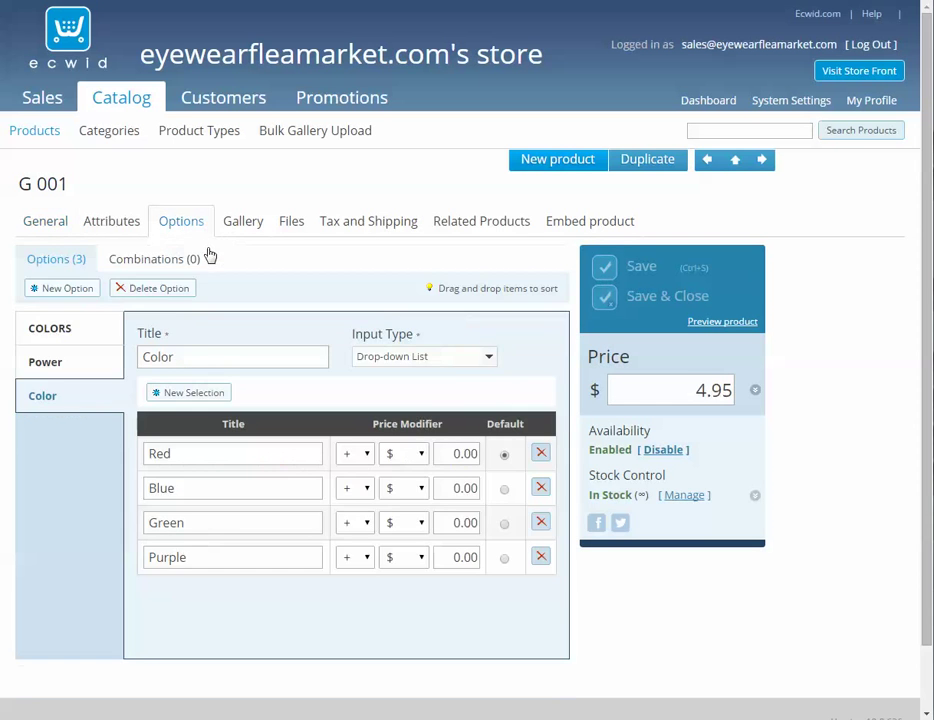
- Start a new combination for G 001 with COLORS set to PINK and Power set to +1
left_click(150, 259)
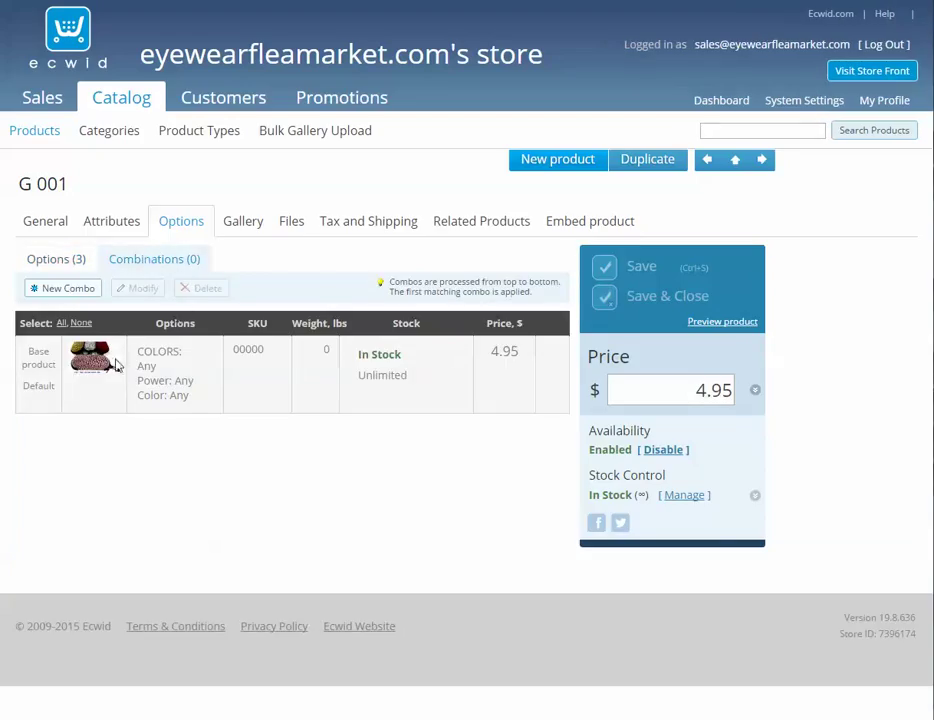
left_click(60, 289)
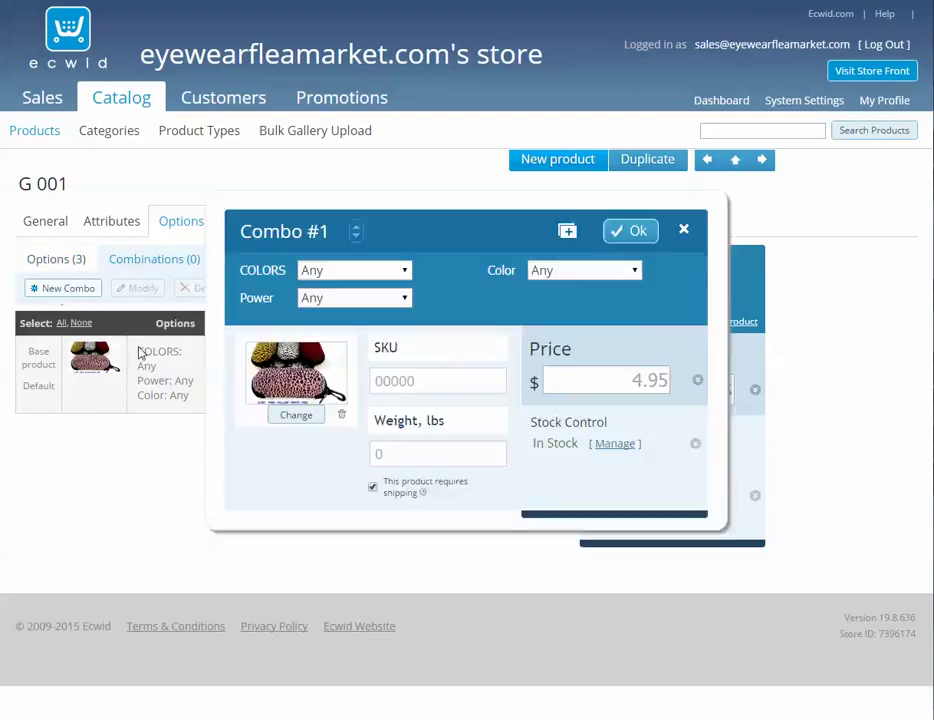
left_click(362, 273)
left_click(338, 307)
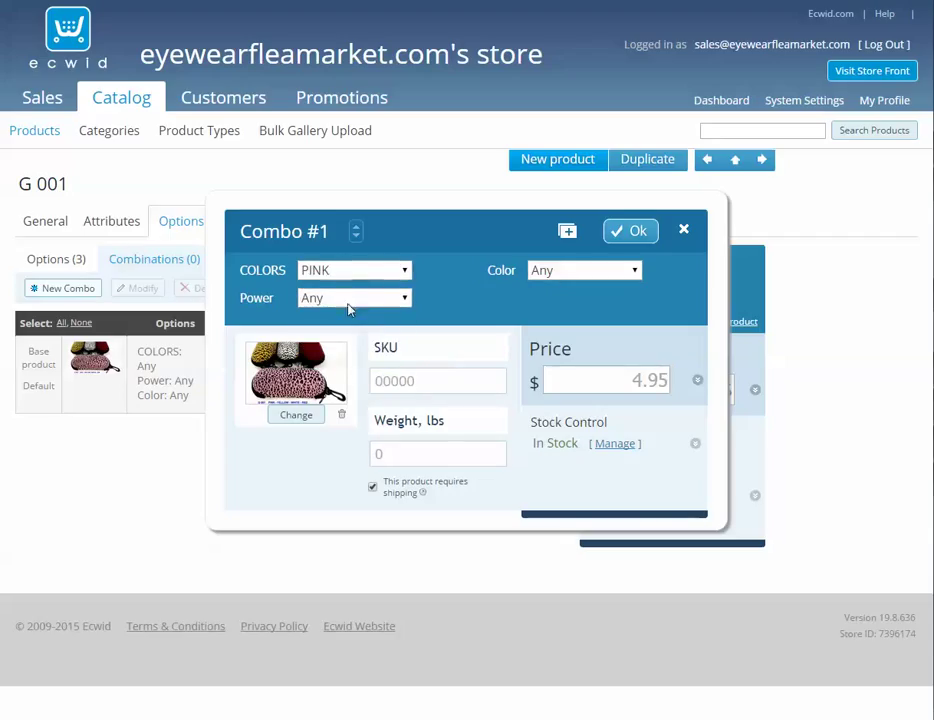
left_click(350, 300)
left_click(344, 336)
- Limit the PINK combination's stock to 10, set its SKU to 00000pink and confirm it
left_click(615, 447)
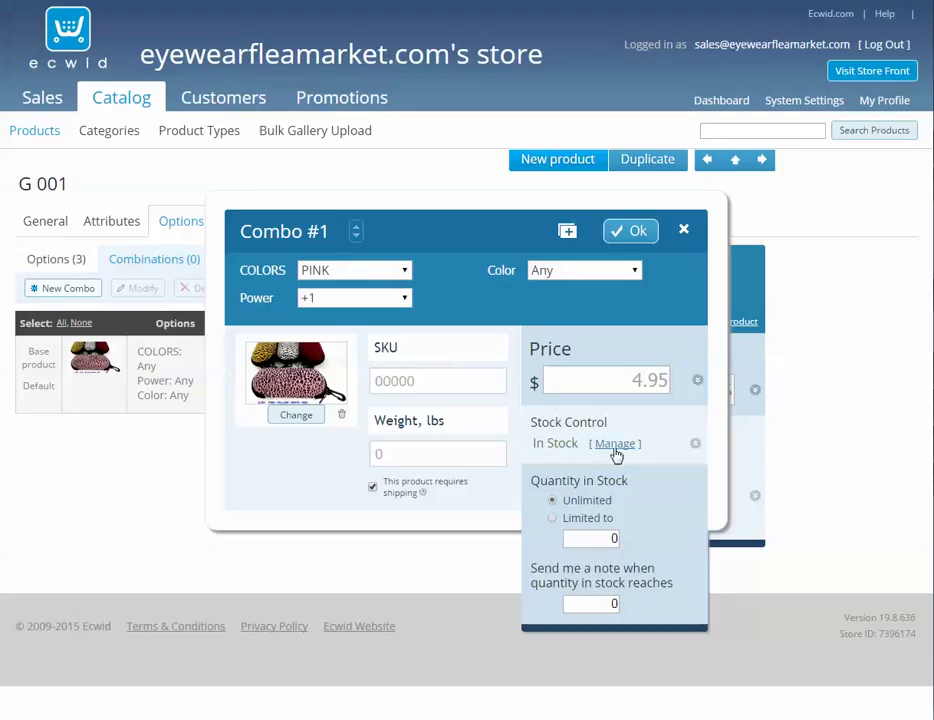
left_click(553, 518)
key("BackSpace")
type("10")
left_click(632, 230)
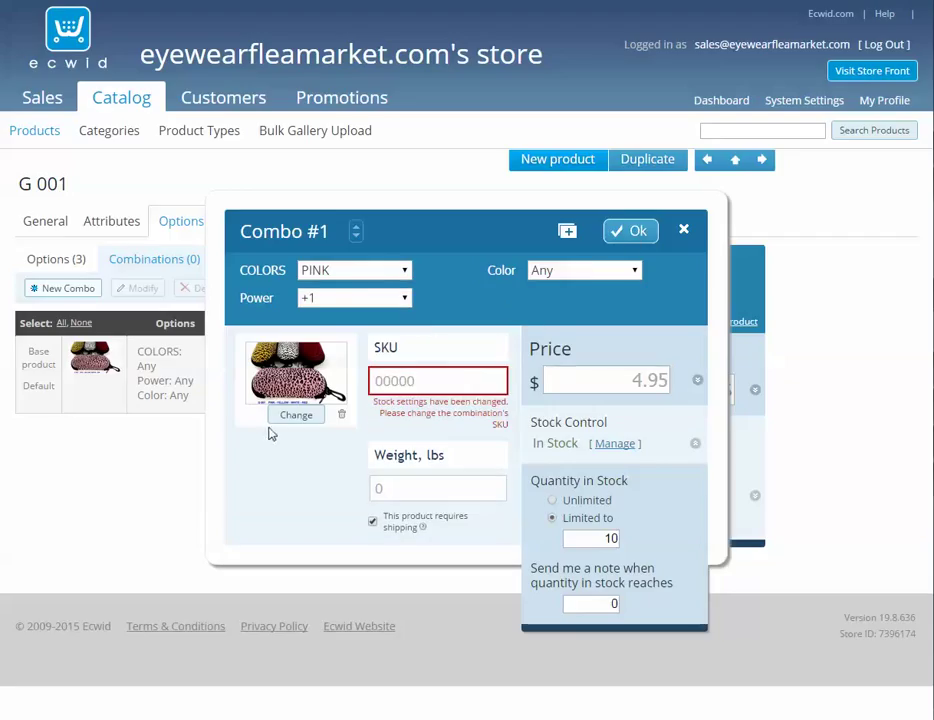
left_click(435, 379)
type("pink")
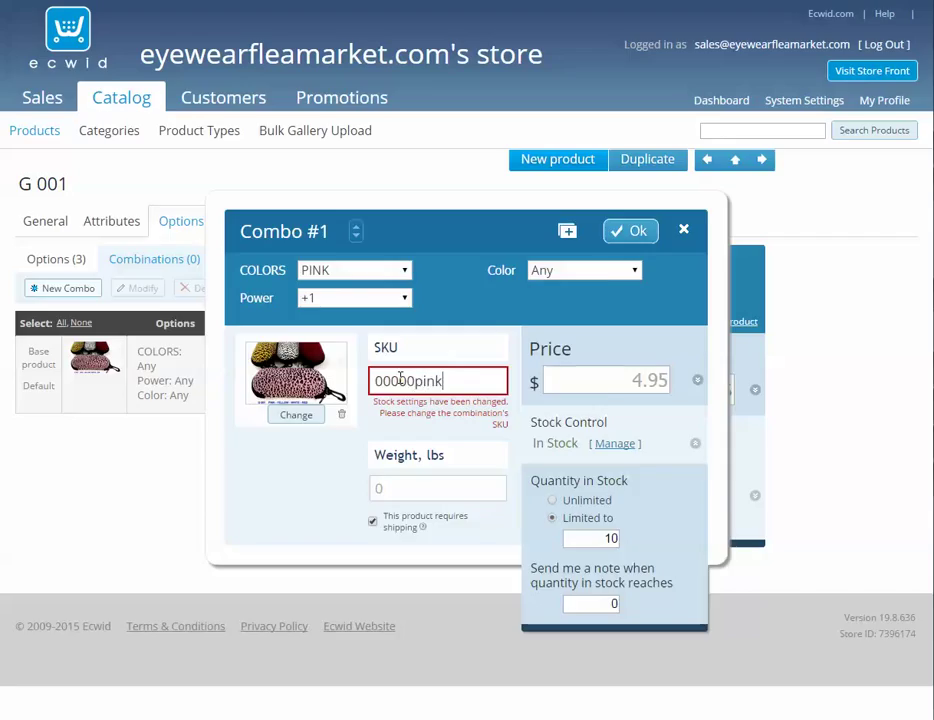
left_click(634, 231)
- Start another combination with COLORS set to RED, Power set to +1 and the SKU 00000red
left_click(75, 290)
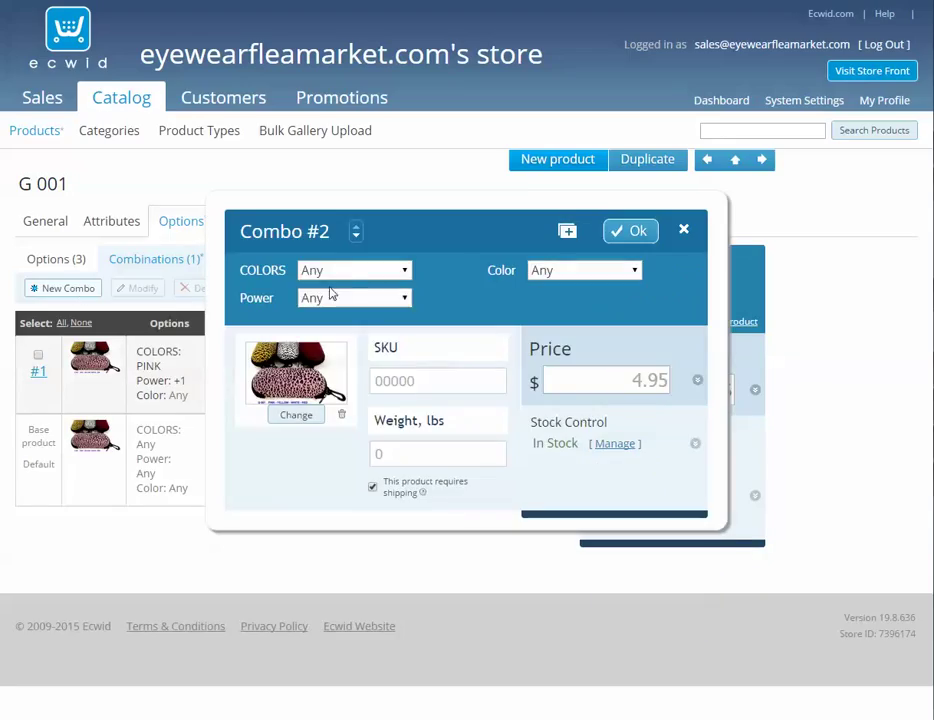
left_click(355, 271)
left_click(335, 323)
left_click(359, 298)
left_click(348, 335)
left_click(425, 381)
type("red")
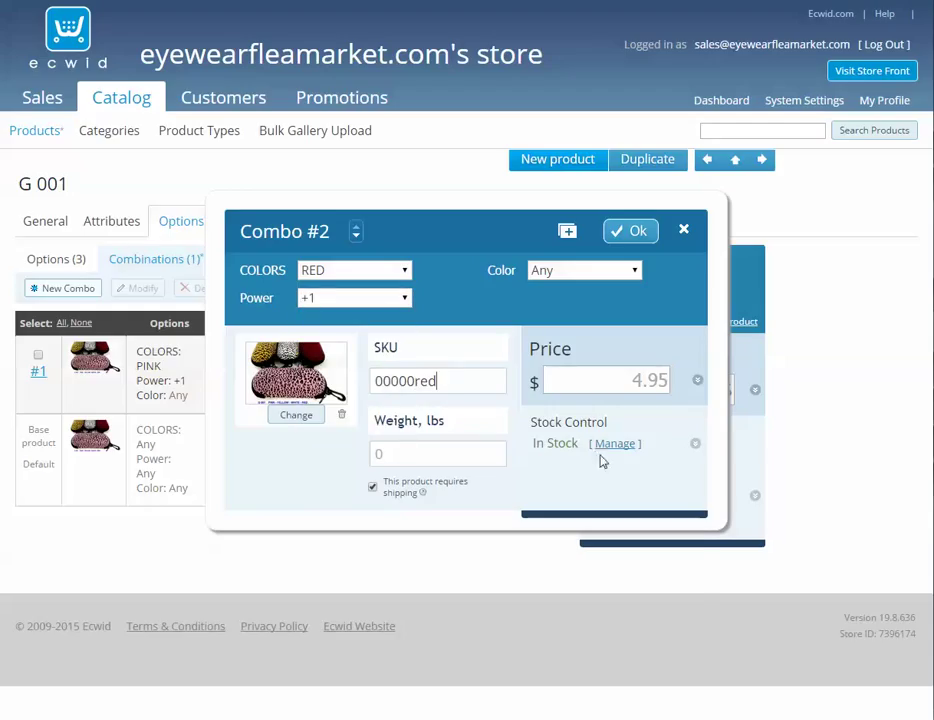
- Limit the RED combination's stock to 5 and confirm it
left_click(612, 443)
left_click(551, 519)
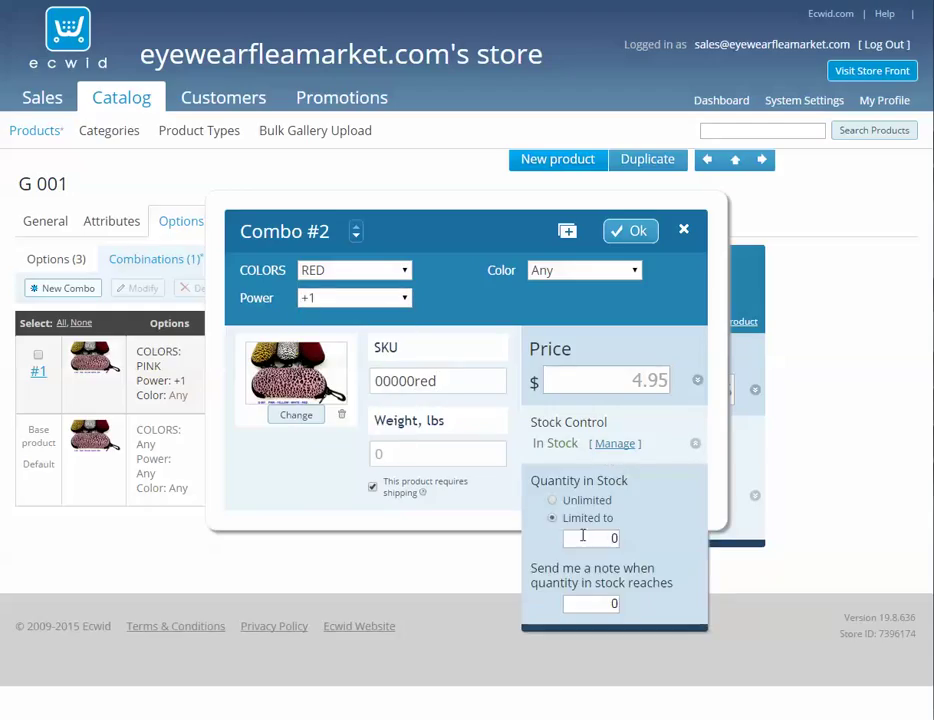
double_click(642, 543)
left_click(646, 232)
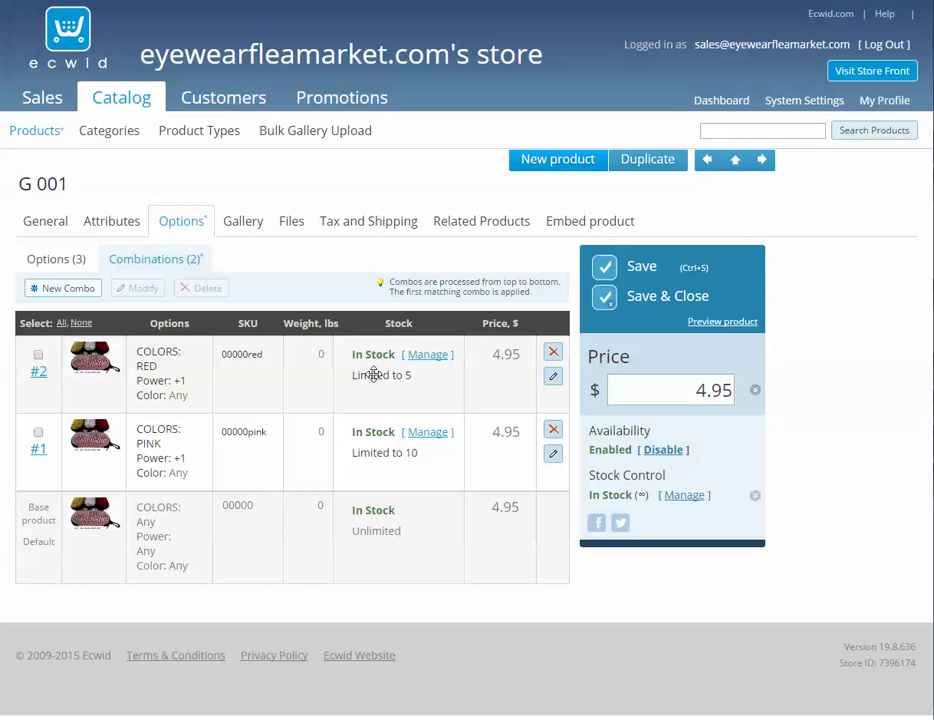
- Inspect the base stock control settings in the general details of G 001
left_click(45, 225)
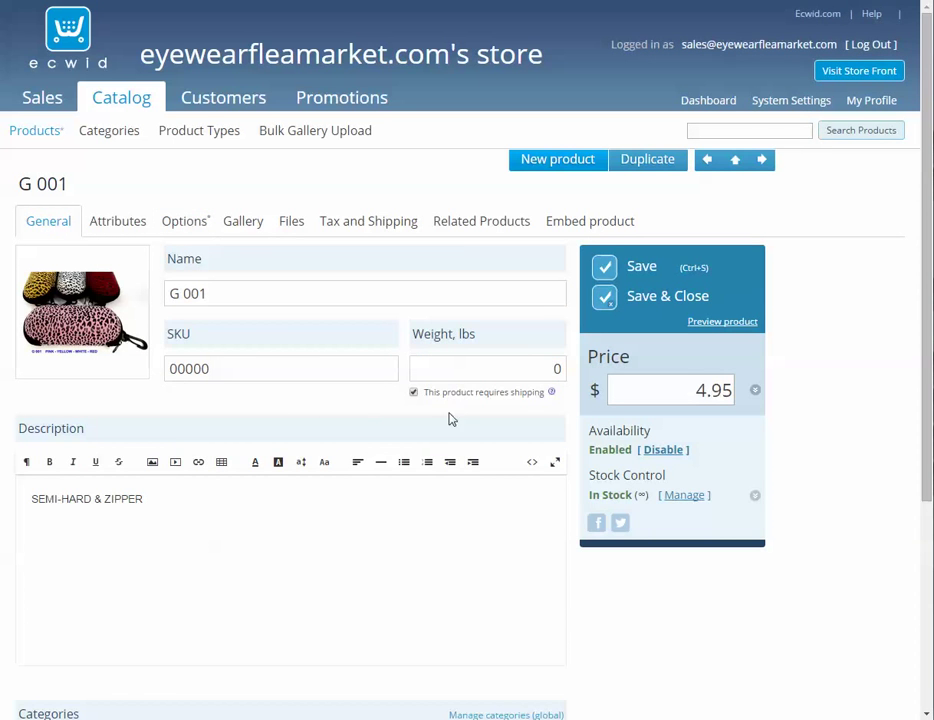
scroll(450, 419, "down", 1)
double_click(641, 418)
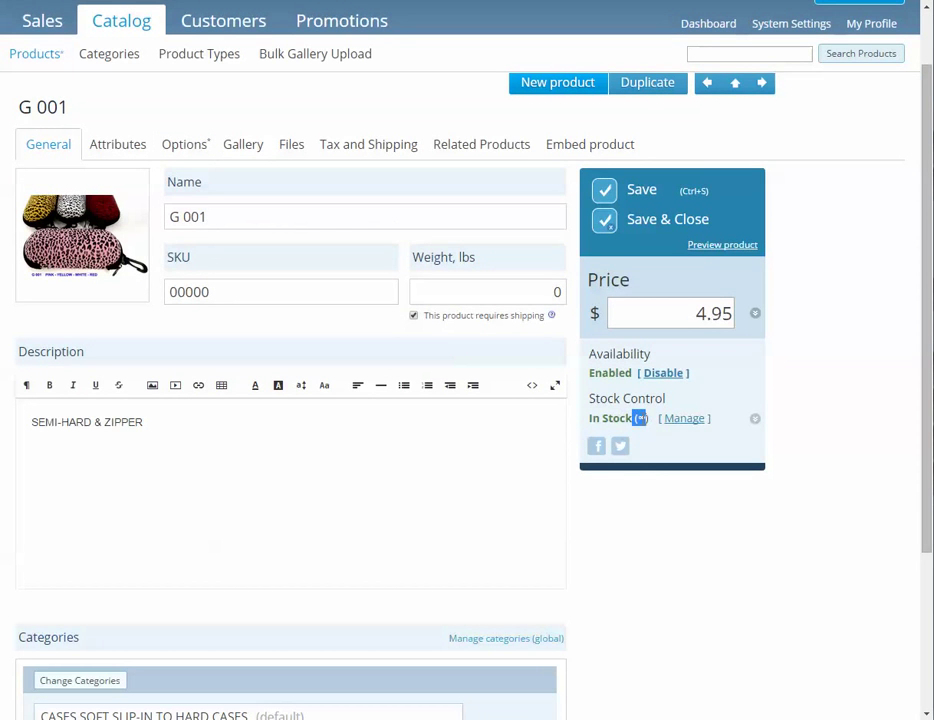
left_click(686, 420)
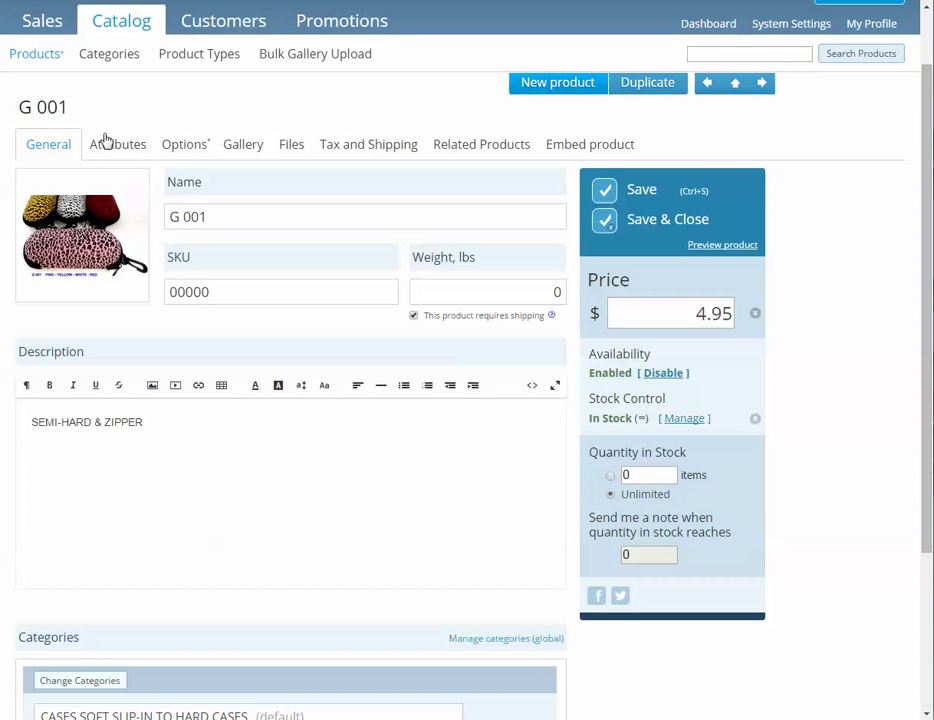
scroll(238, 235, "up", 1)
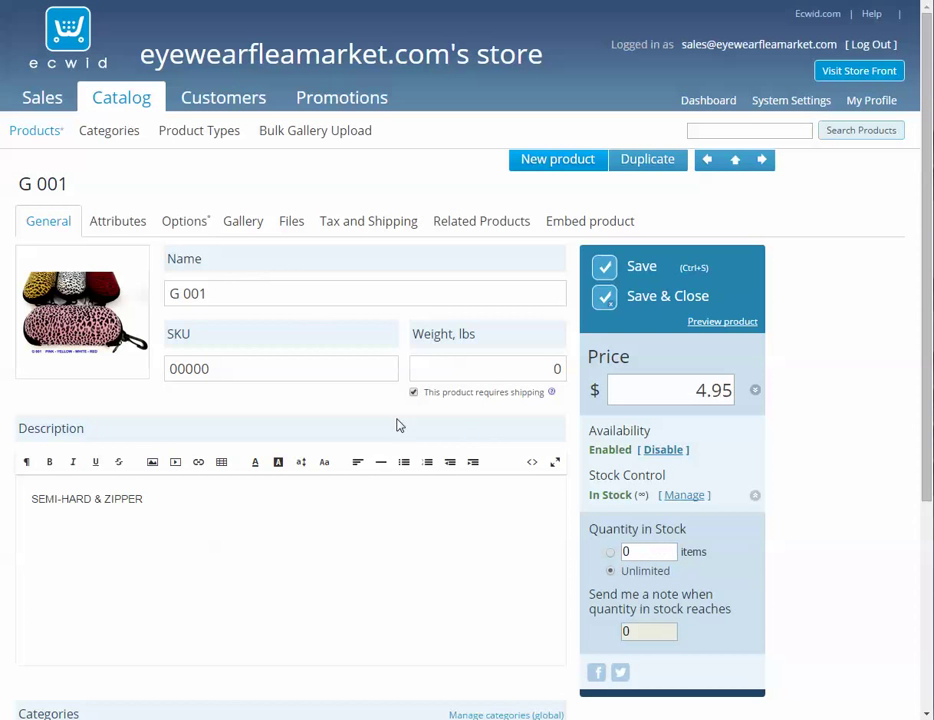
- Delete both the RED and PINK combinations from G 001
left_click(191, 220)
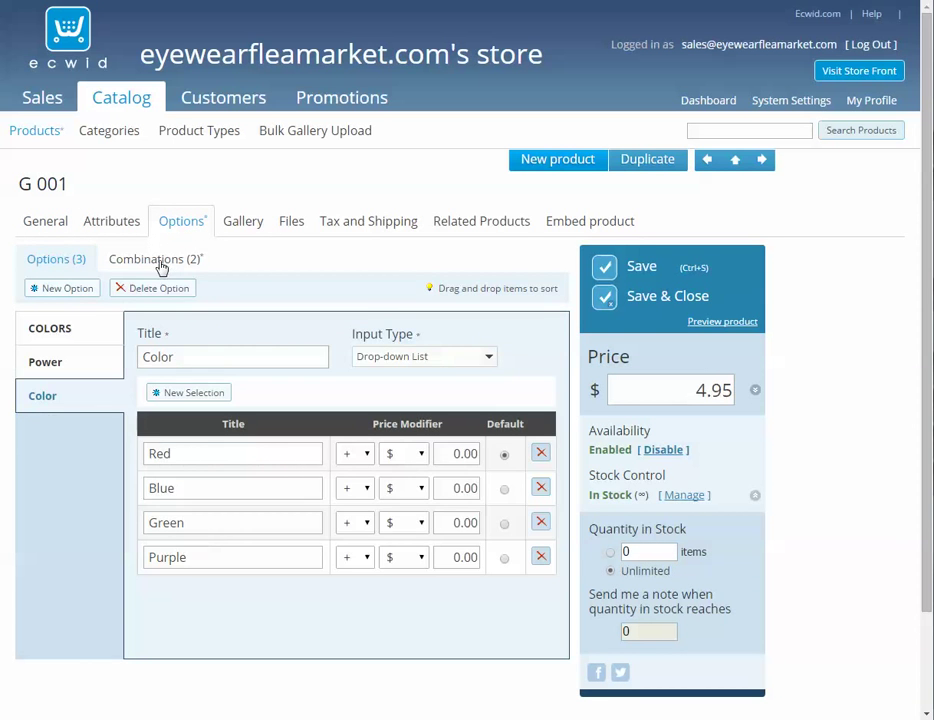
left_click(157, 260)
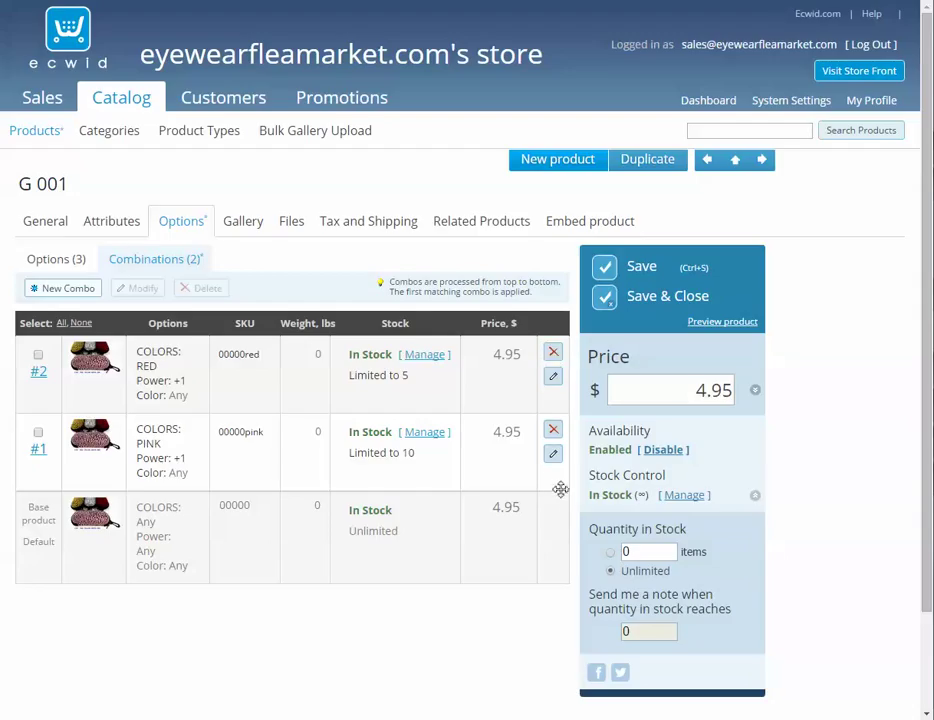
left_click(555, 355)
left_click(556, 362)
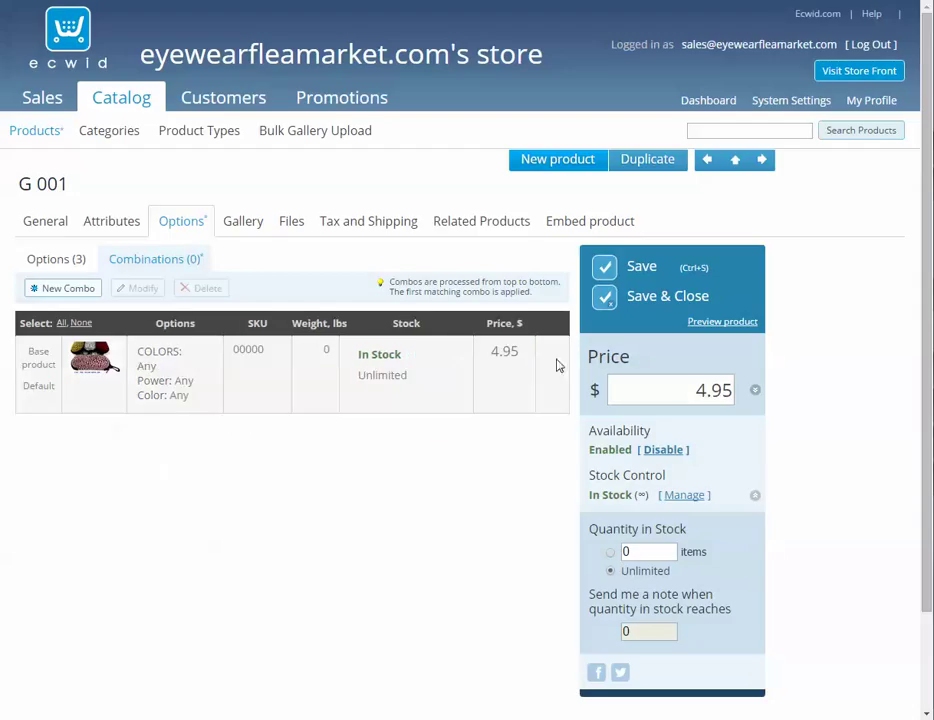
- Review the option list of G 001 against its general details
left_click(68, 264)
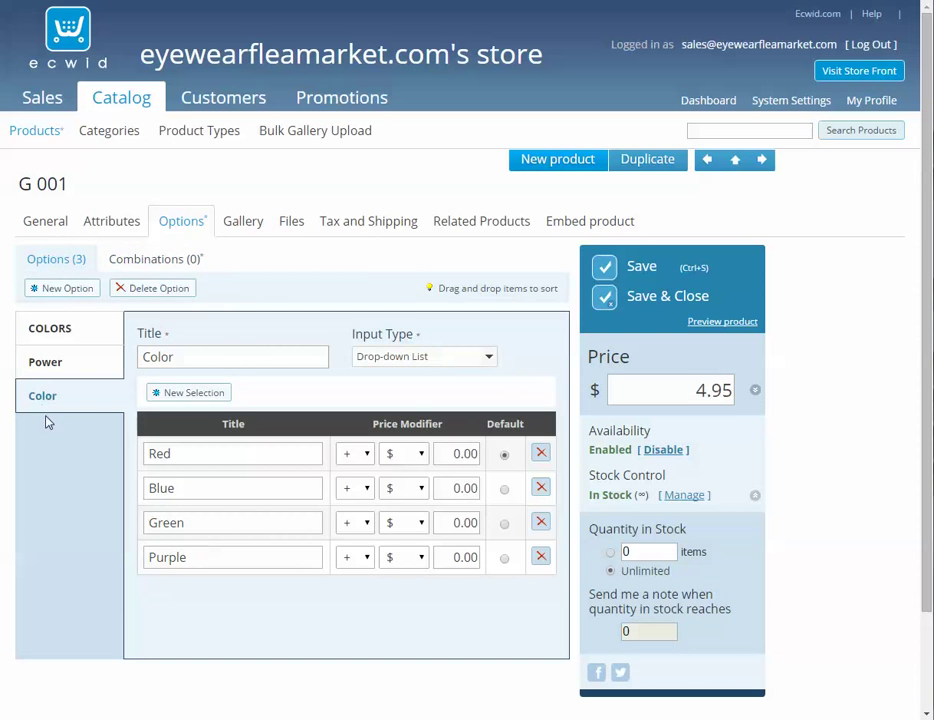
left_click(42, 220)
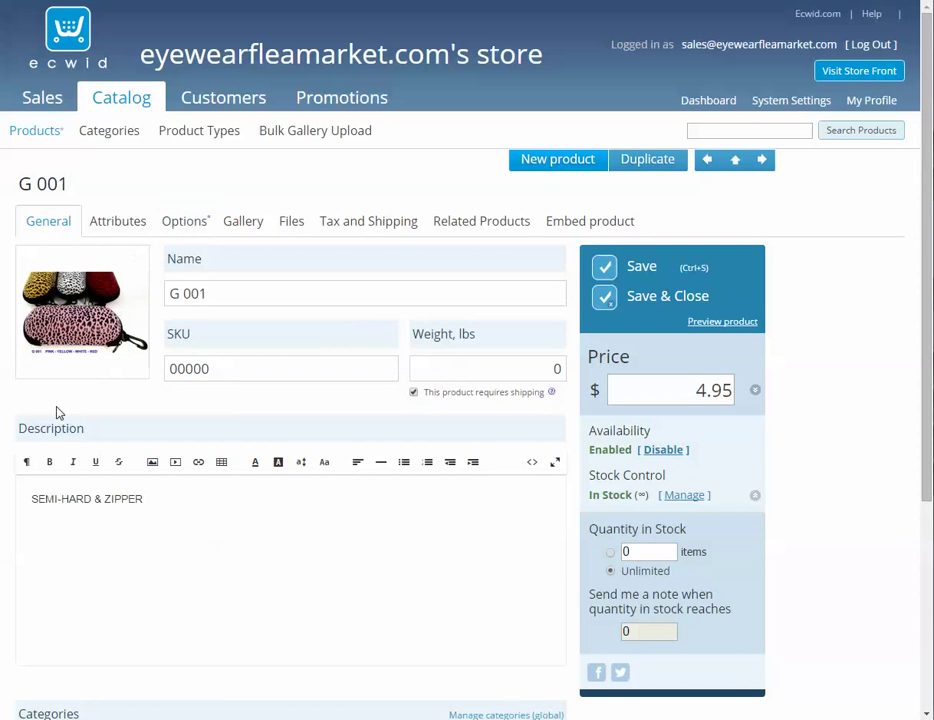
left_click(178, 226)
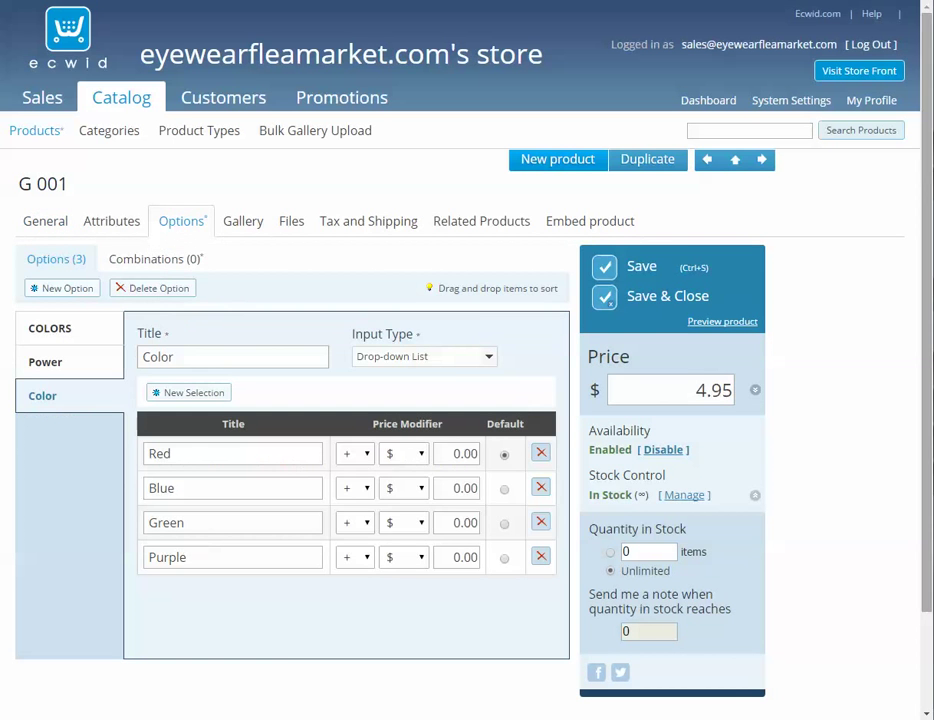
- Switch to Notepad++ and set the Power entry's product code to 00000 in new1.csv
key("alt+Tab")
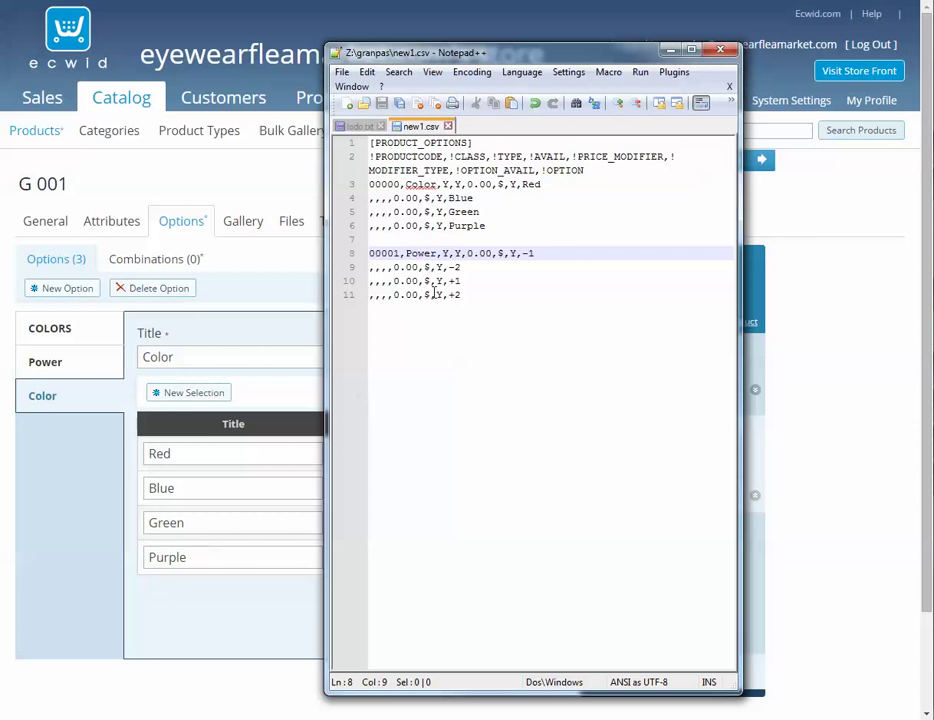
double_click(386, 253)
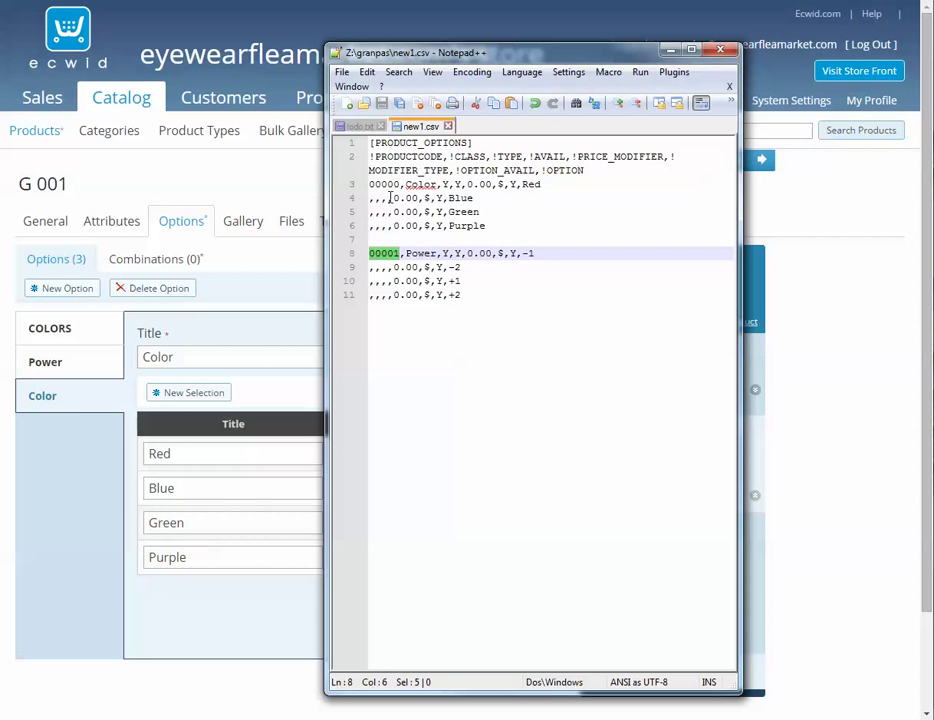
left_click(436, 348)
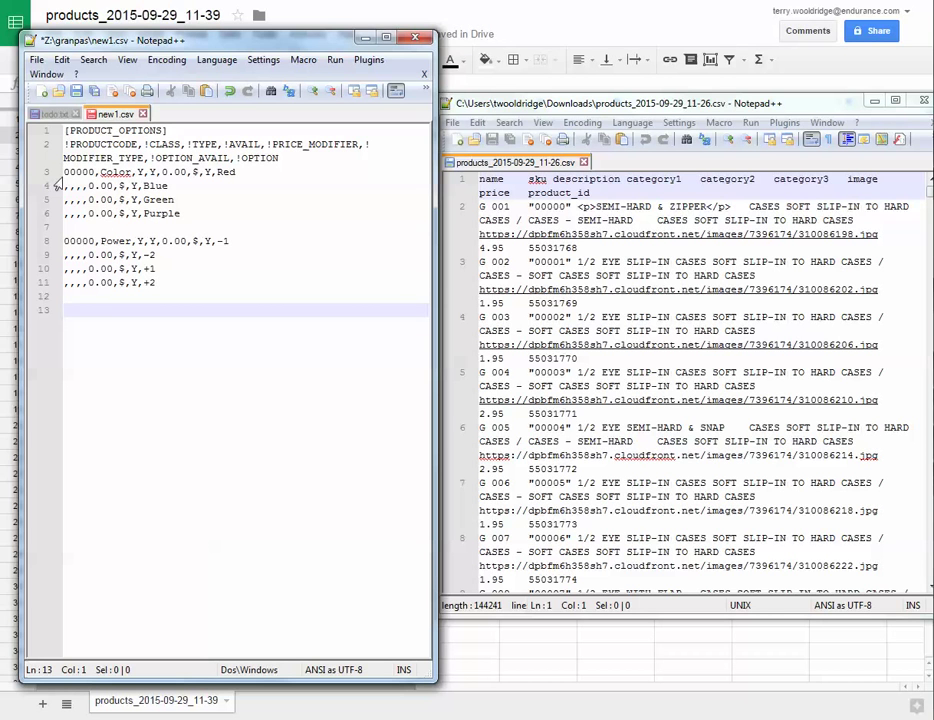
- Duplicate the complete Color and Power option entries for product 00000 below the existing ones, starting at line 13
left_click_drag(64, 172, 213, 284)
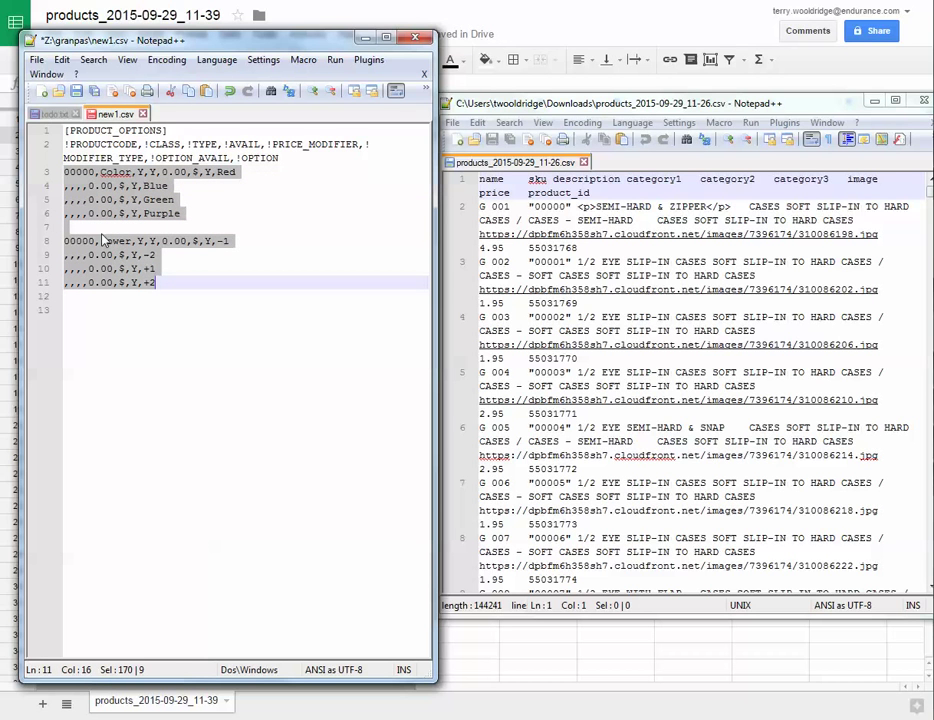
key("ctrl+c")
left_click(129, 310)
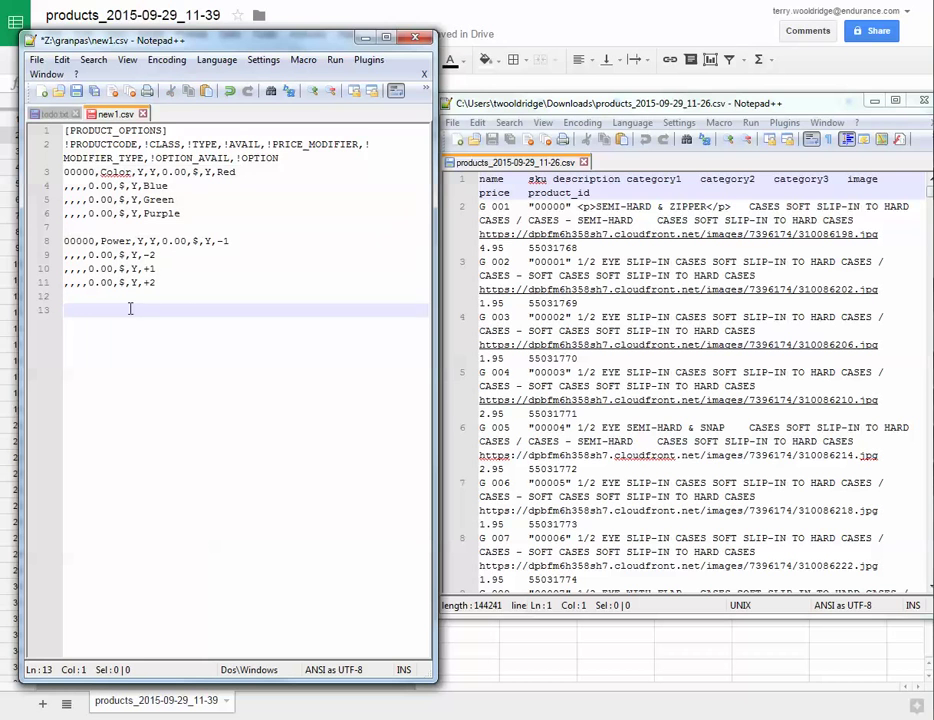
key("ctrl+v")
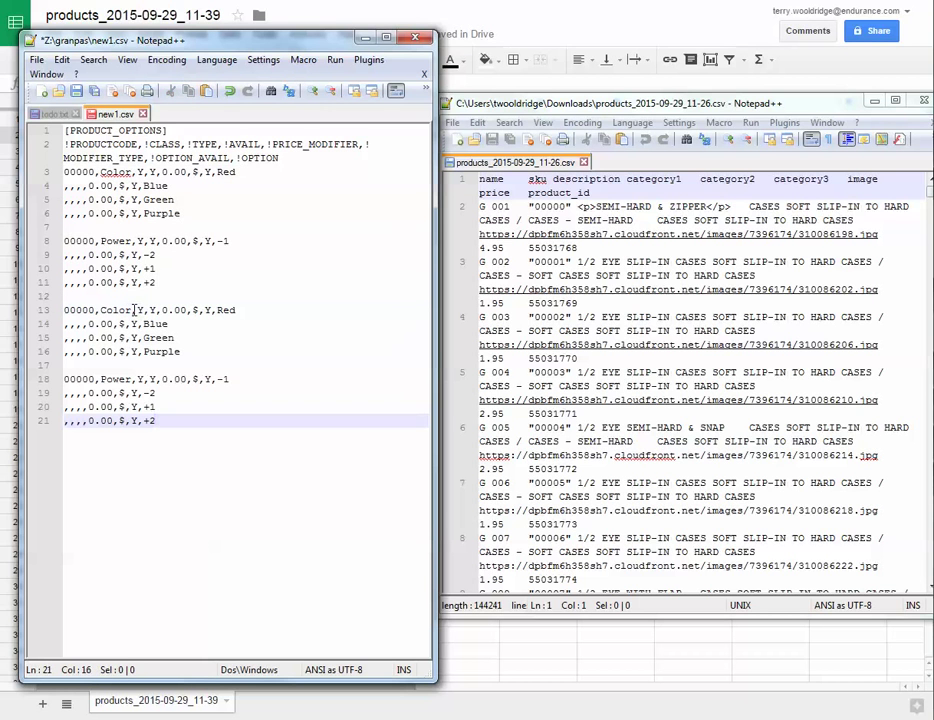
- Copy SKU 00001 of G 002 from the products CSV and replace the product code with it in the Color and Power entries on lines 13 and 18 of new1.csv
double_click(84, 311)
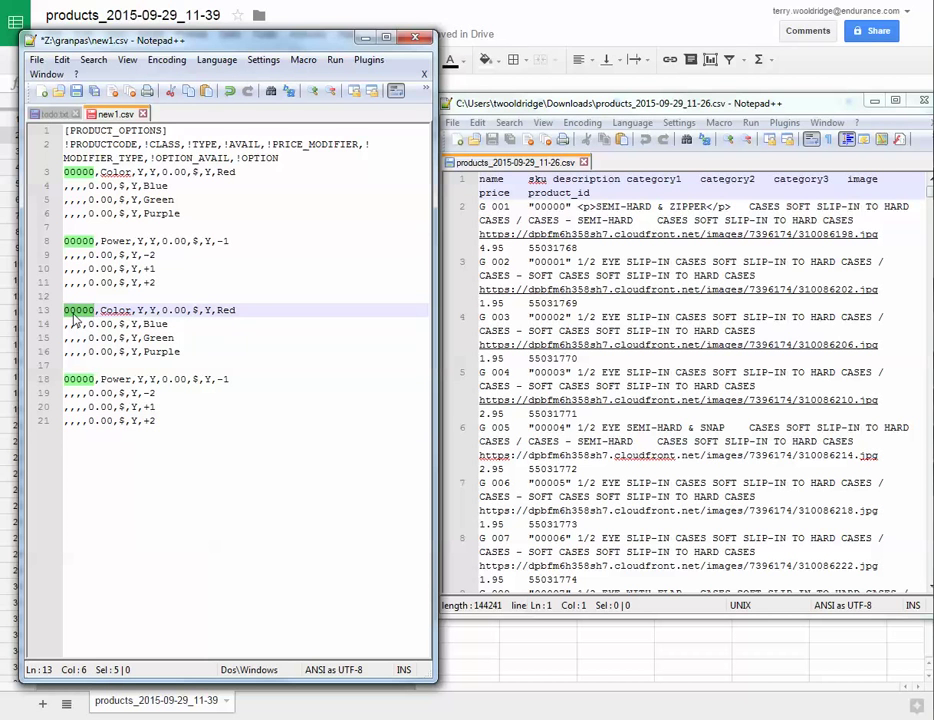
left_click(556, 261)
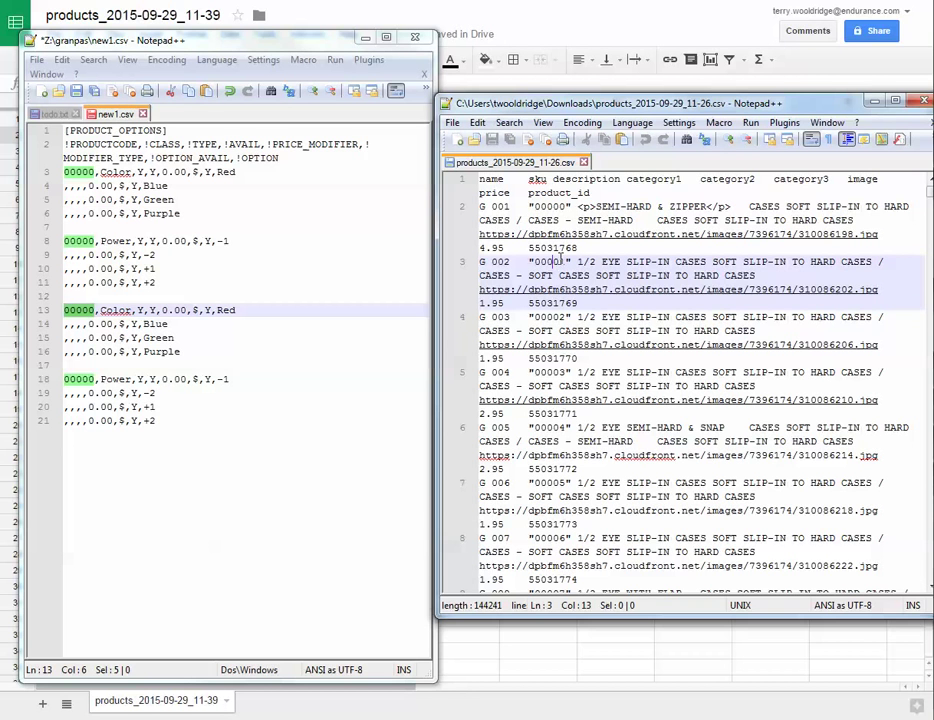
double_click(548, 262)
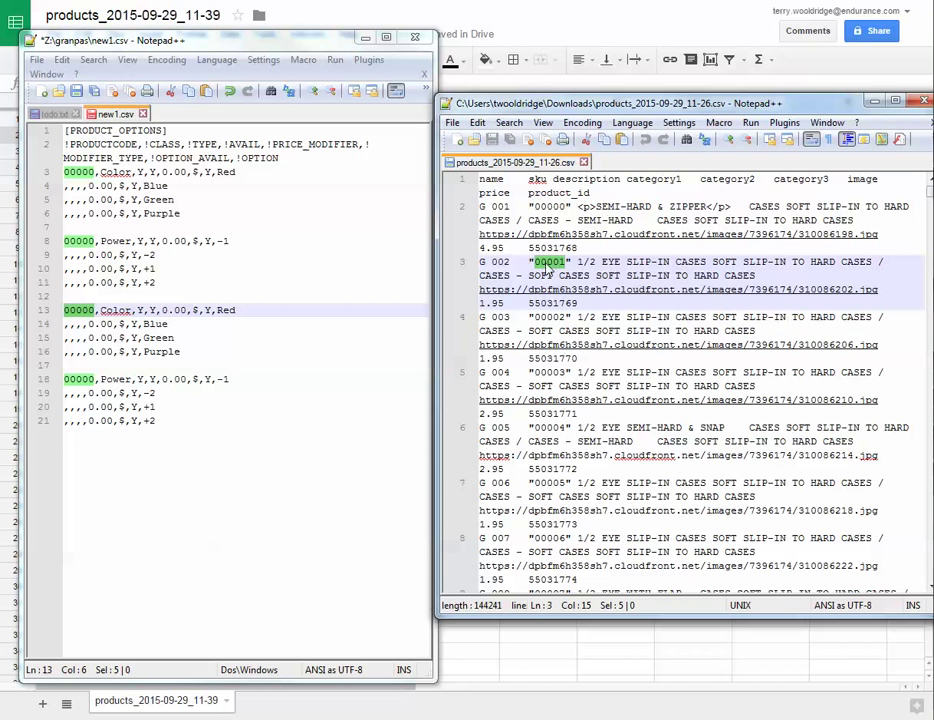
left_click(71, 312)
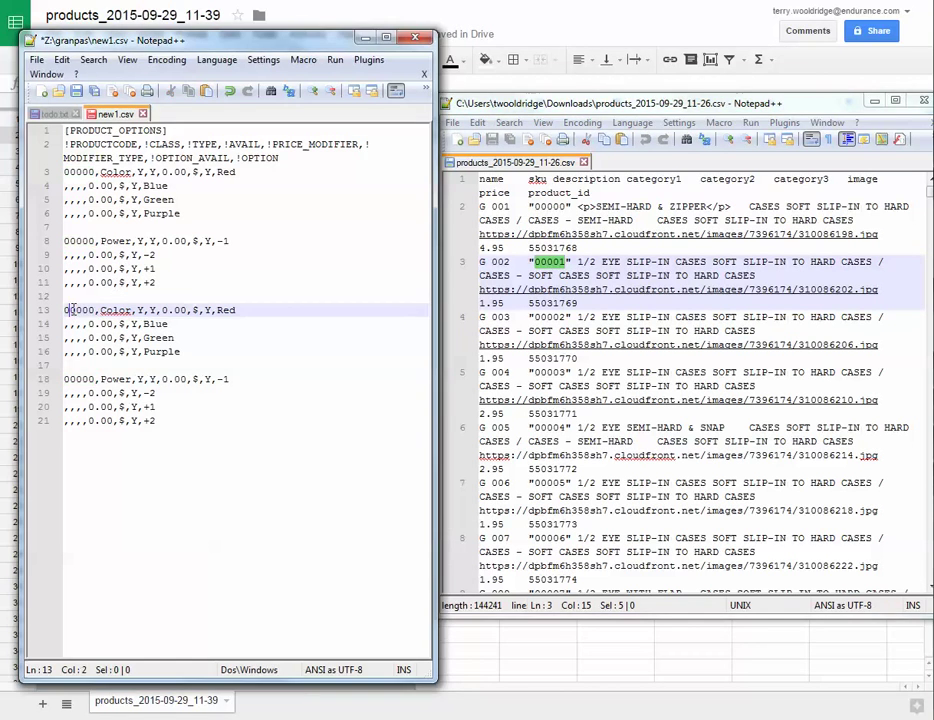
double_click(72, 312)
key("ctrl+v")
double_click(72, 380)
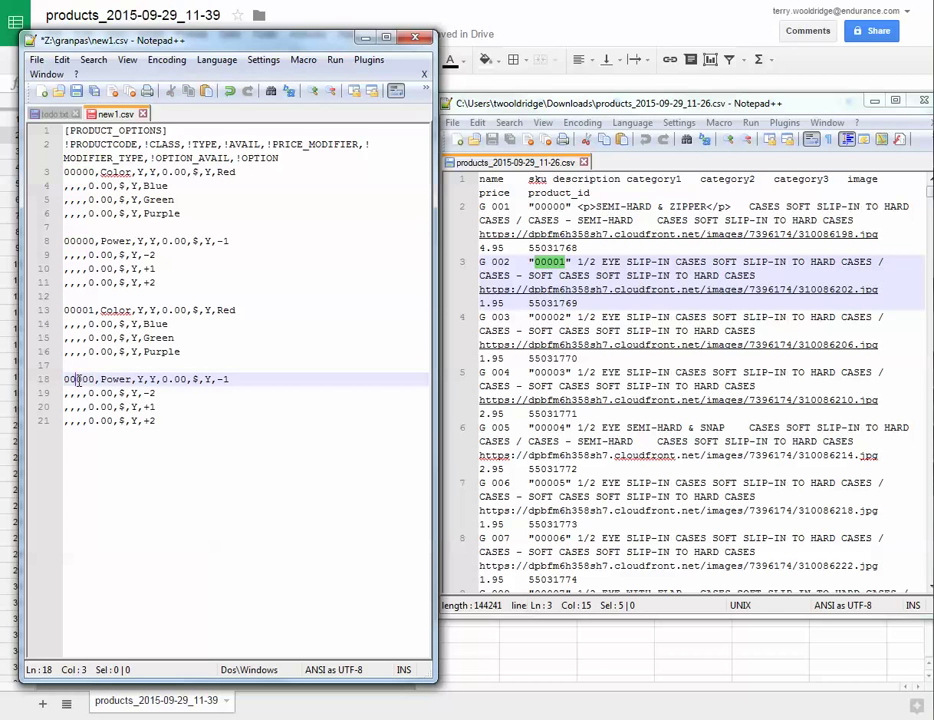
key("ctrl+v")
left_click(69, 186)
left_click(71, 172)
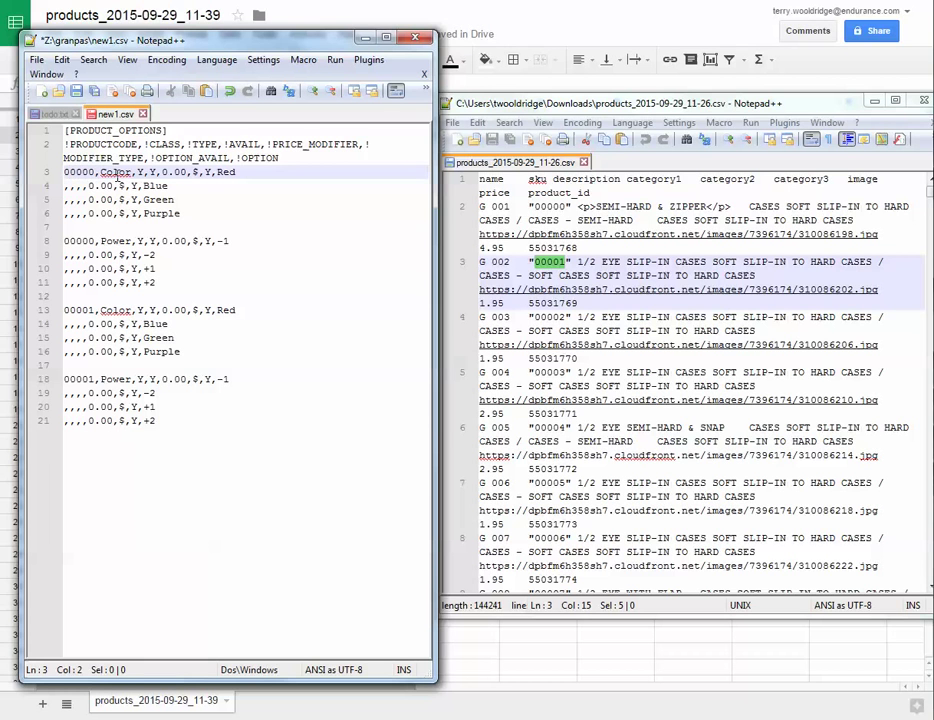
double_click(116, 172)
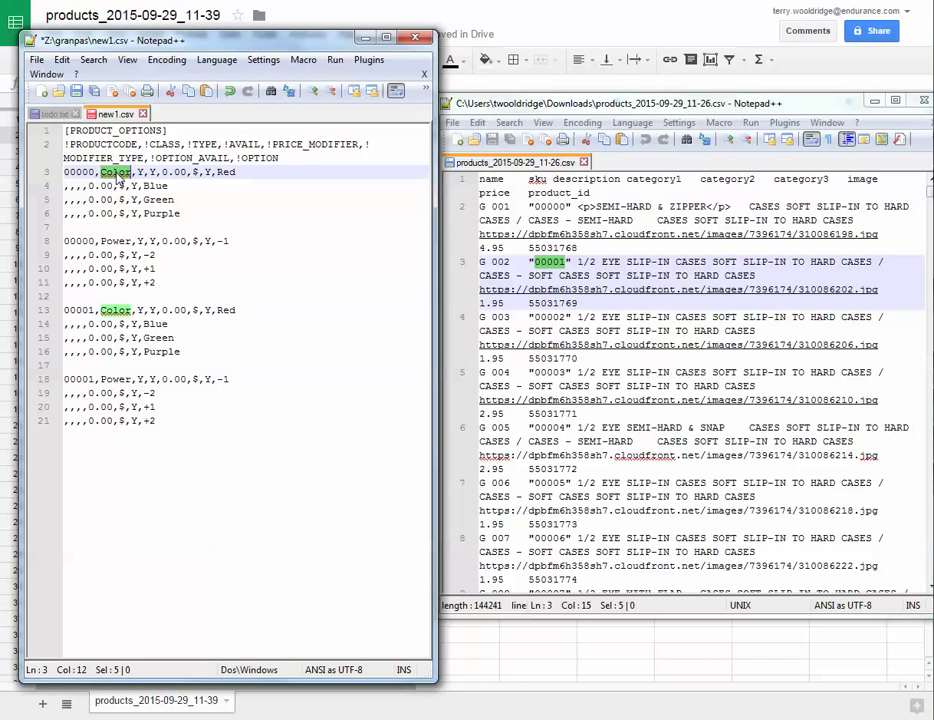
left_click(159, 178)
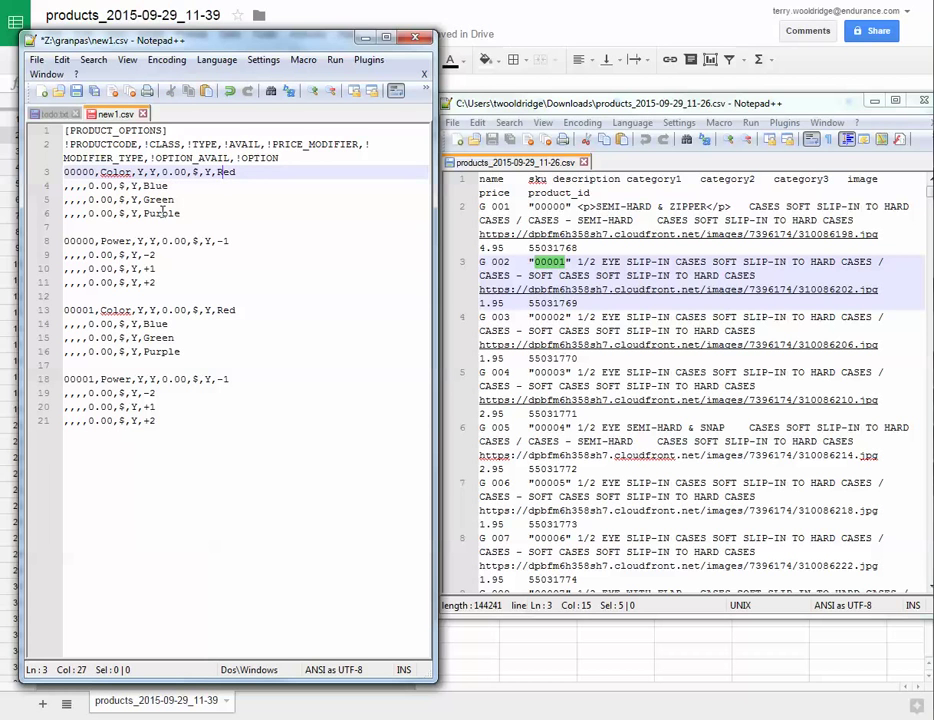
- Delete the Purple row from product 00001's Color entry and change its Green option to Yellow
left_click(75, 311)
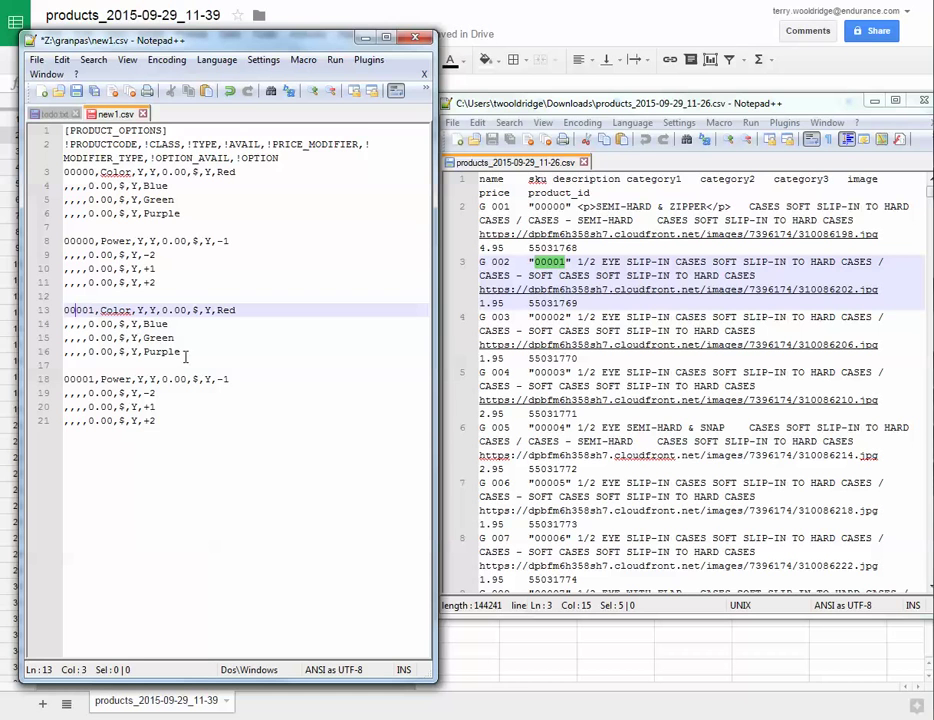
left_click_drag(183, 352, 44, 352)
key("BackSpace")
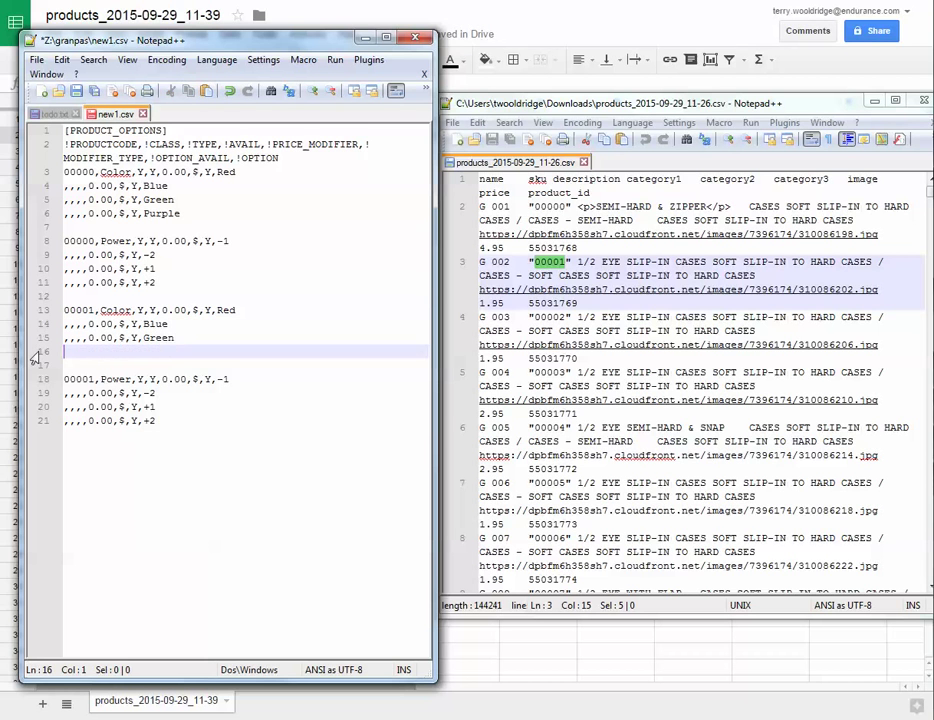
key("BackSpace")
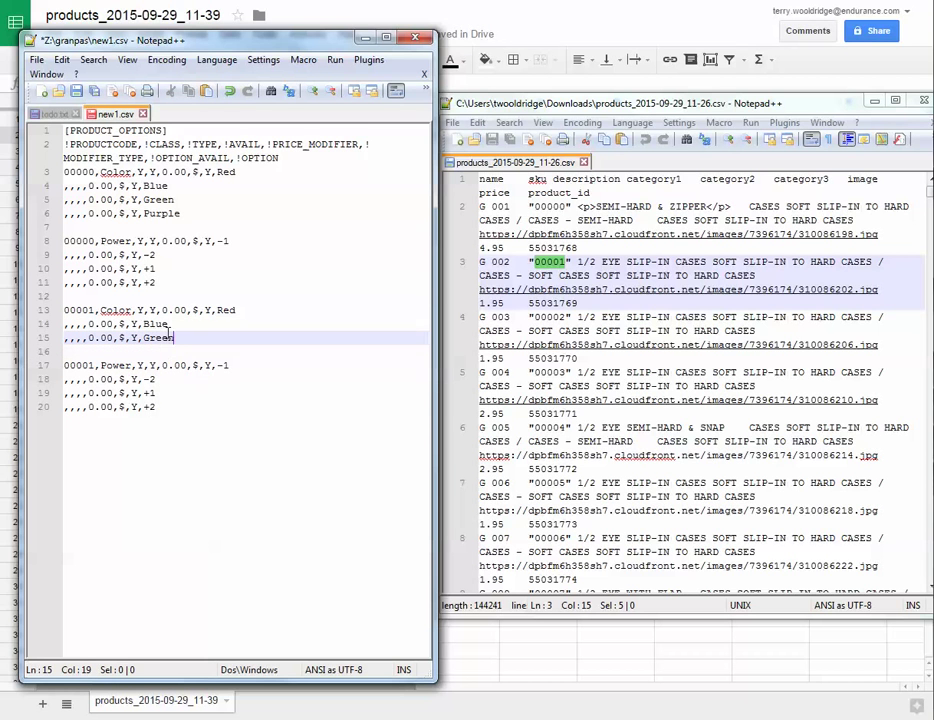
double_click(166, 340)
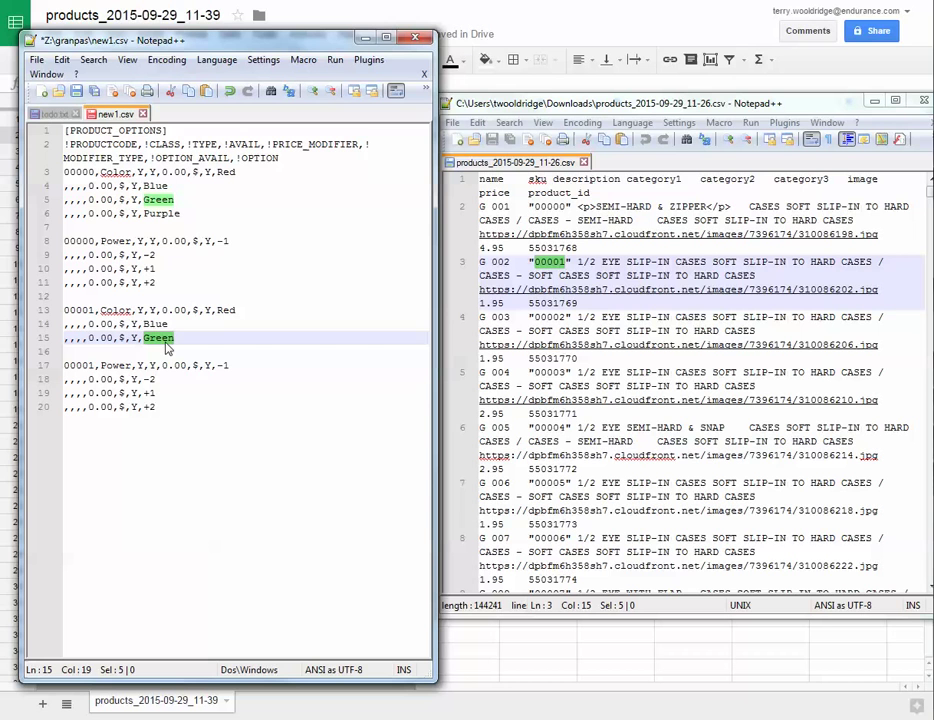
type("Yellow")
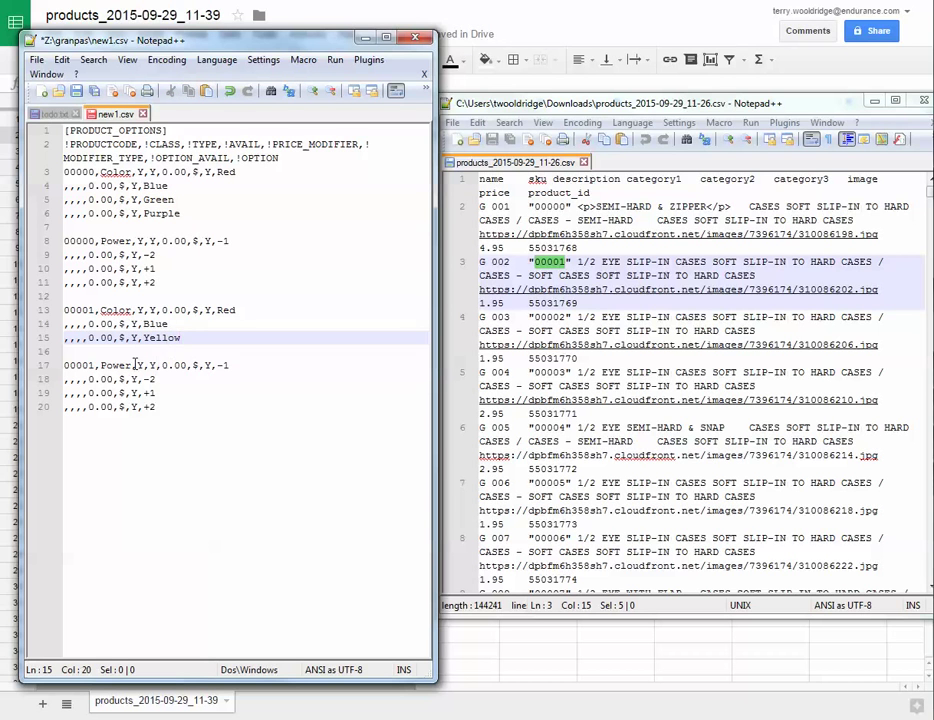
- Set the last two Power options of product 00001 to +1.5 and +2.5
left_click(83, 366)
double_click(83, 366)
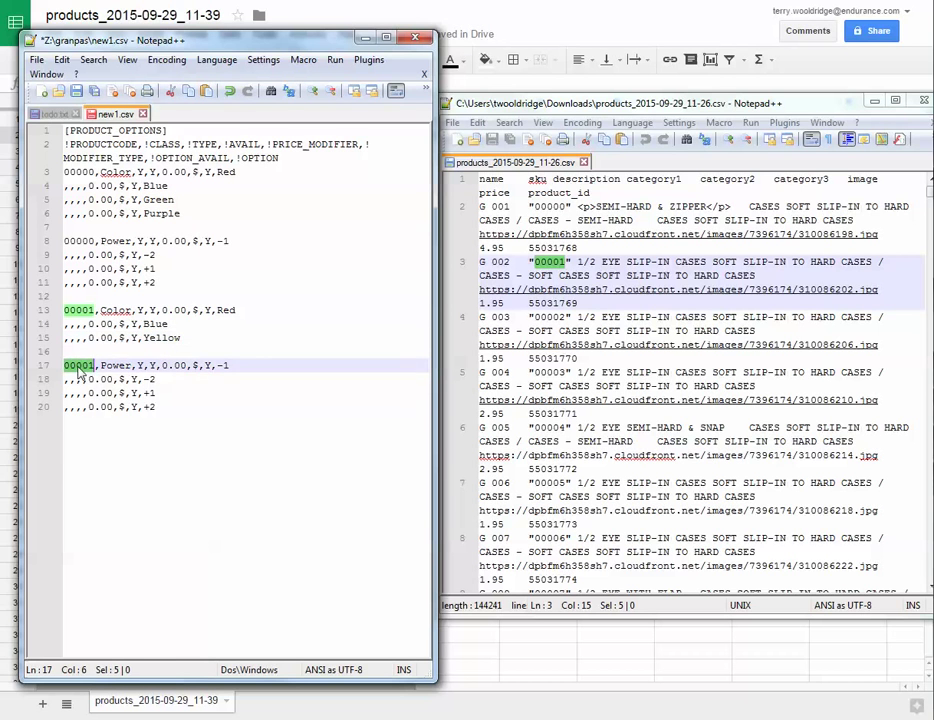
double_click(116, 366)
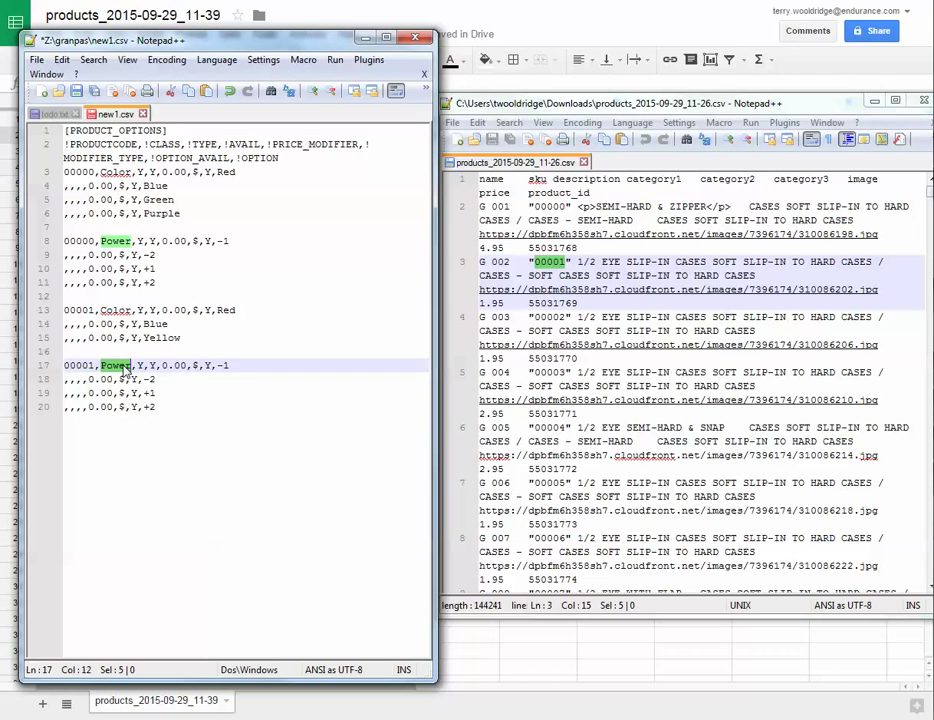
left_click(158, 409)
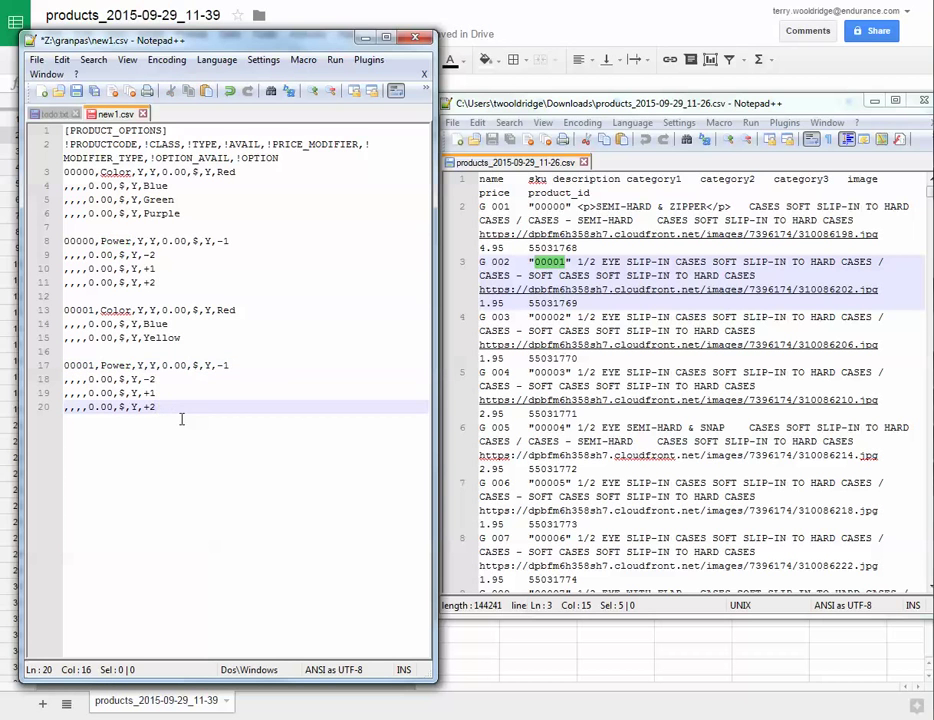
type(".5")
left_click(177, 391)
type(".5")
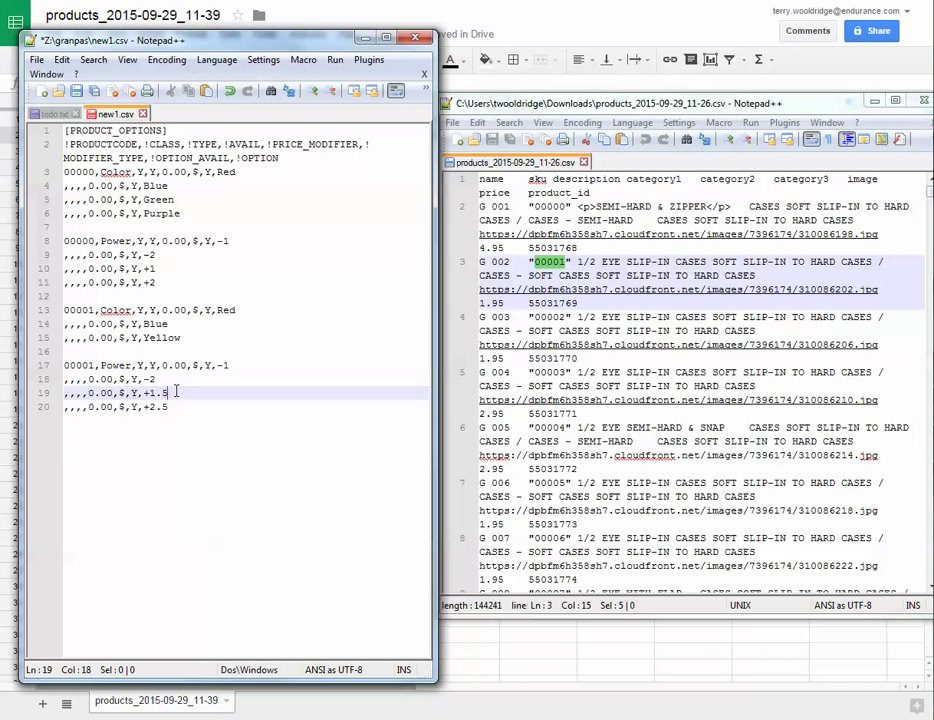
- Duplicate the +2.5 row at the end of product 00001's Power entry and change the copy to +2
left_click_drag(176, 407, 57, 418)
key("ctrl+c")
left_click(162, 423)
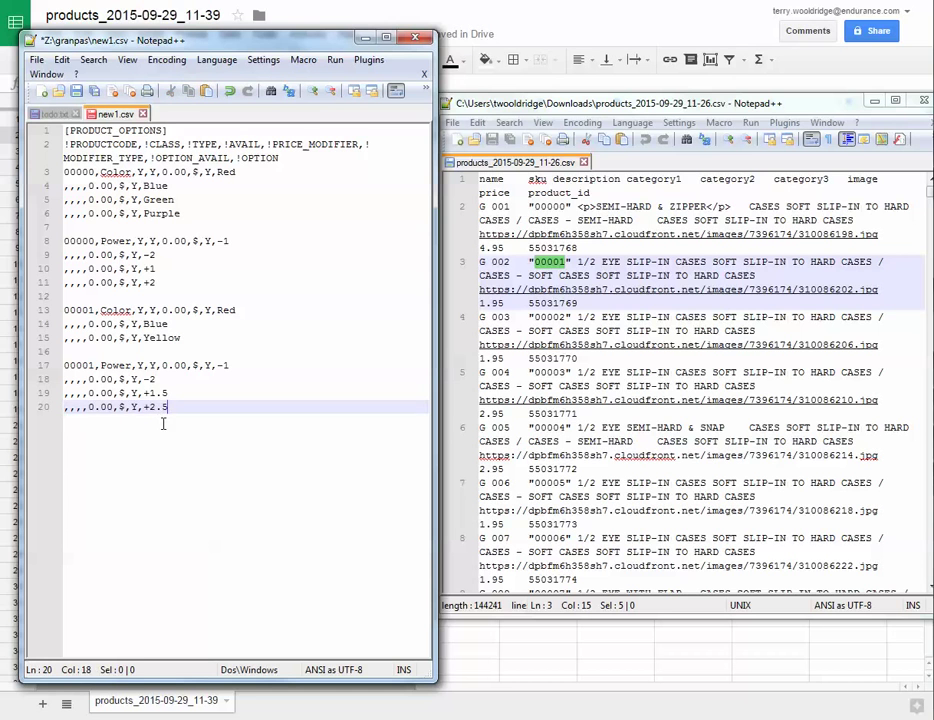
key("Return")
key("ctrl+v")
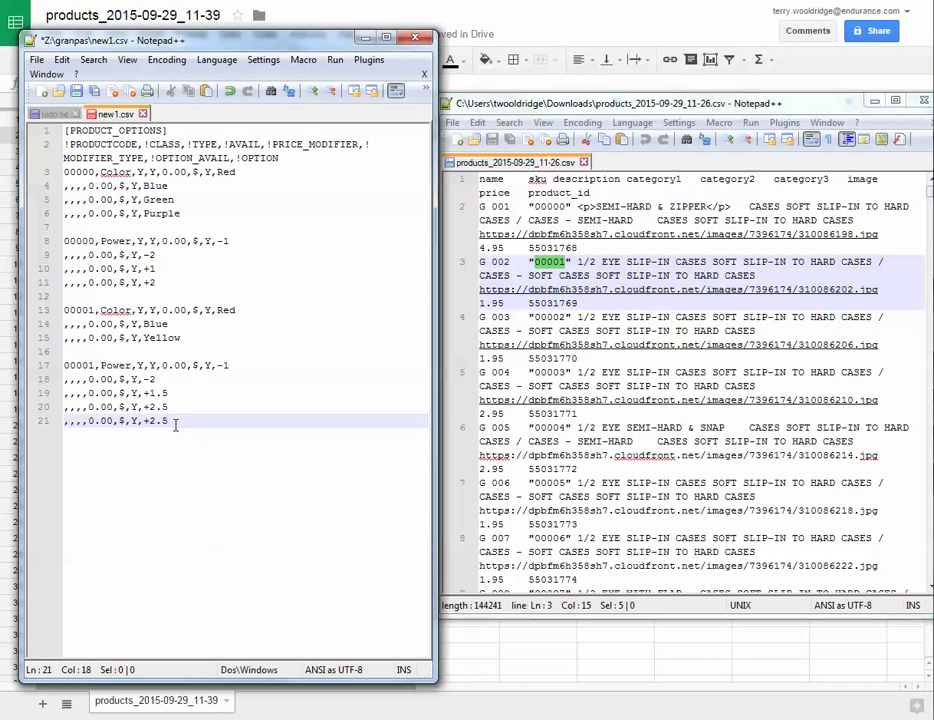
key("BackSpace")
key("BackSpace")
- Add another copy of the Power option row on line 22 and set its value to +1
key("Return")
key("ctrl+v")
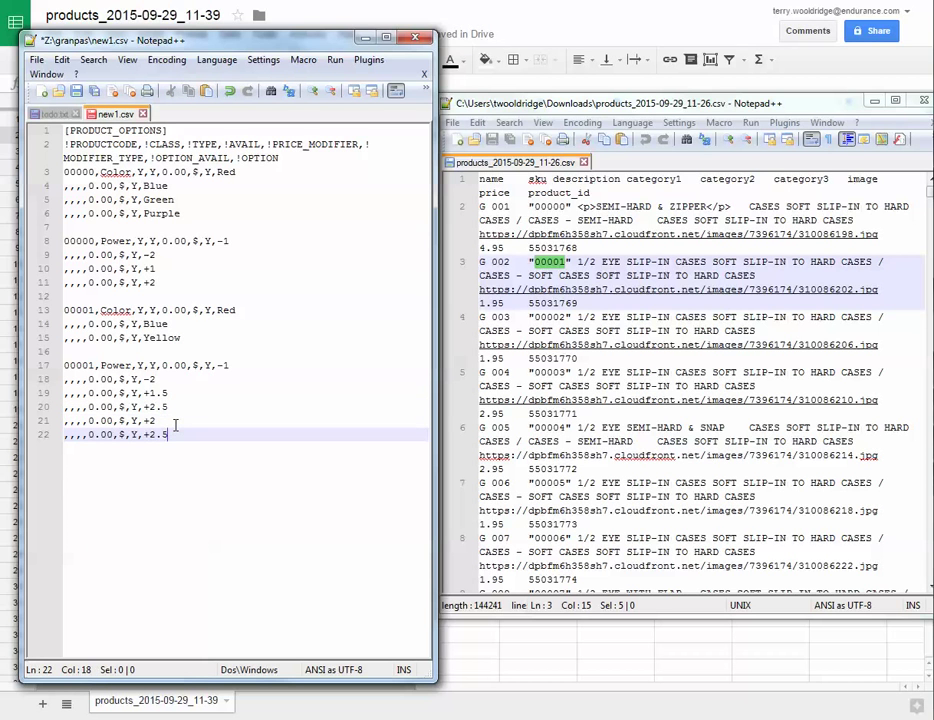
key("Left")
key("Left")
key("BackSpace")
type("1")
key("Delete")
key("Delete")
- Add a Power option row on line 23 with the value -2.5
key("Return")
key("ctrl+v")
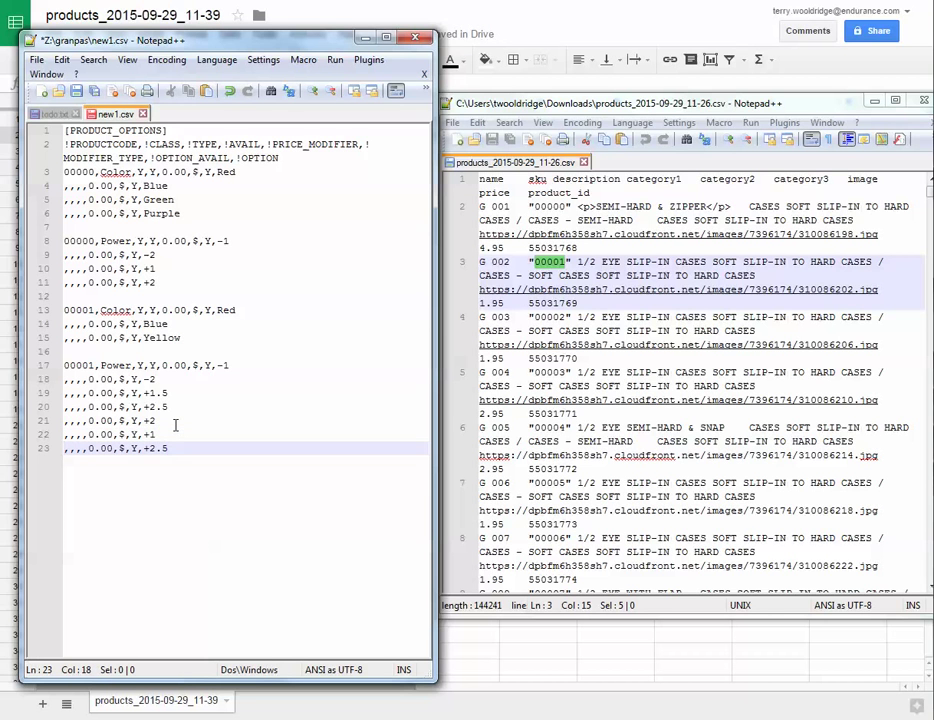
key("BackSpace")
type("-")
key("Right")
key("End")
- Add a Power option row on line 24 with the value -1.5
key("Return")
key("ctrl+v")
key("Left")
key("Left")
key("Left")
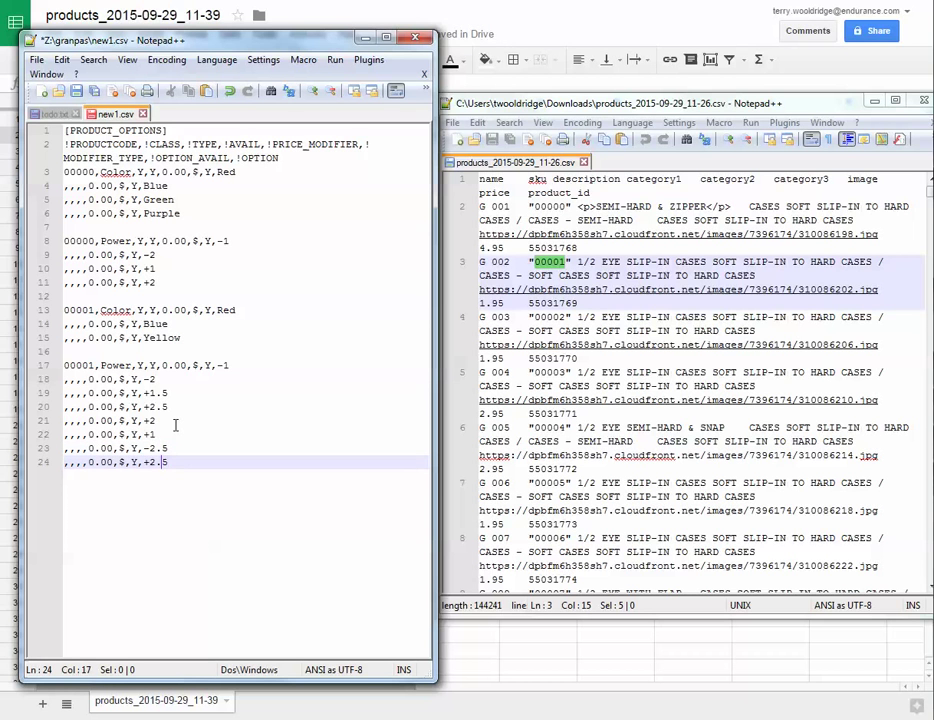
key("BackSpace")
type("-")
key("Right")
key("BackSpace")
type("1")
key("End")
- Set the Power options on lines 18, 19 and 20 to -1.5, -2 and -2.5
left_click_drag(170, 394, 145, 396)
left_click(150, 380)
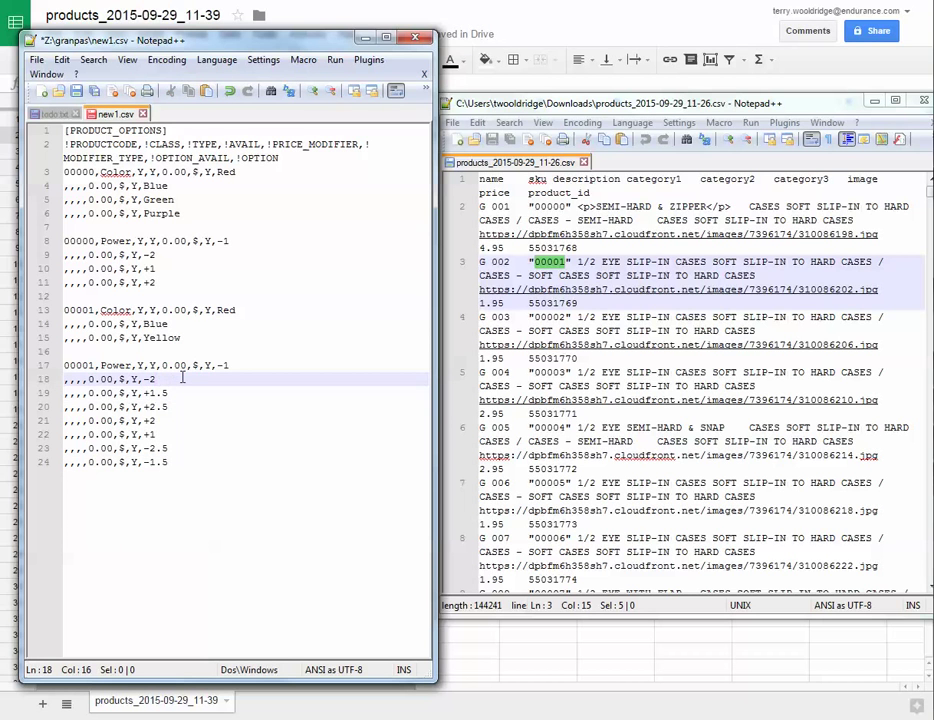
type("1.5")
key("Down")
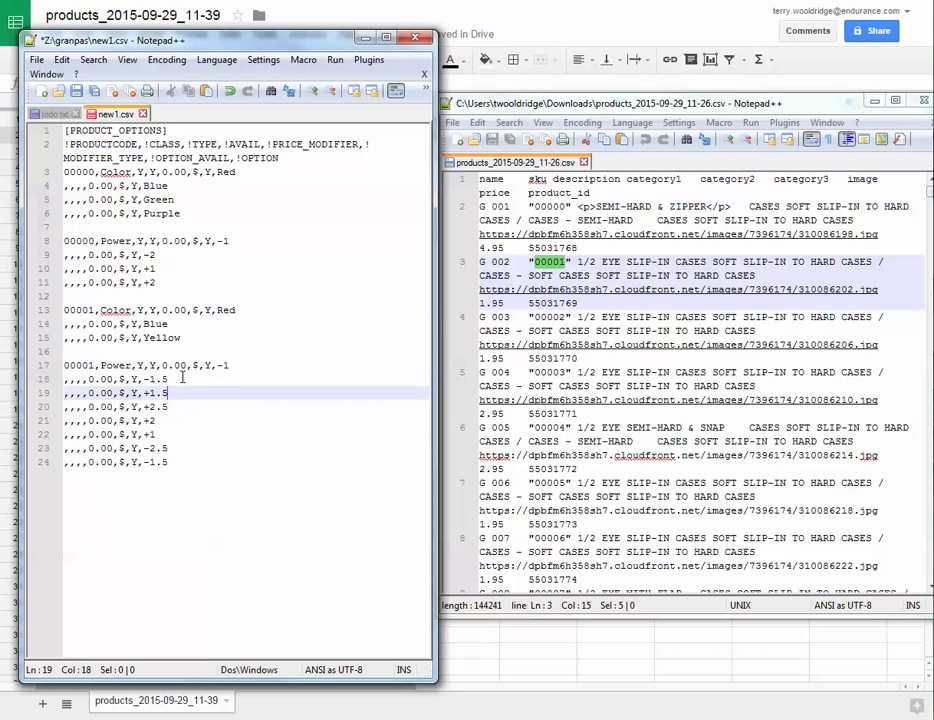
key("BackSpace")
key("BackSpace")
type("-2")
key("Down")
key("Left")
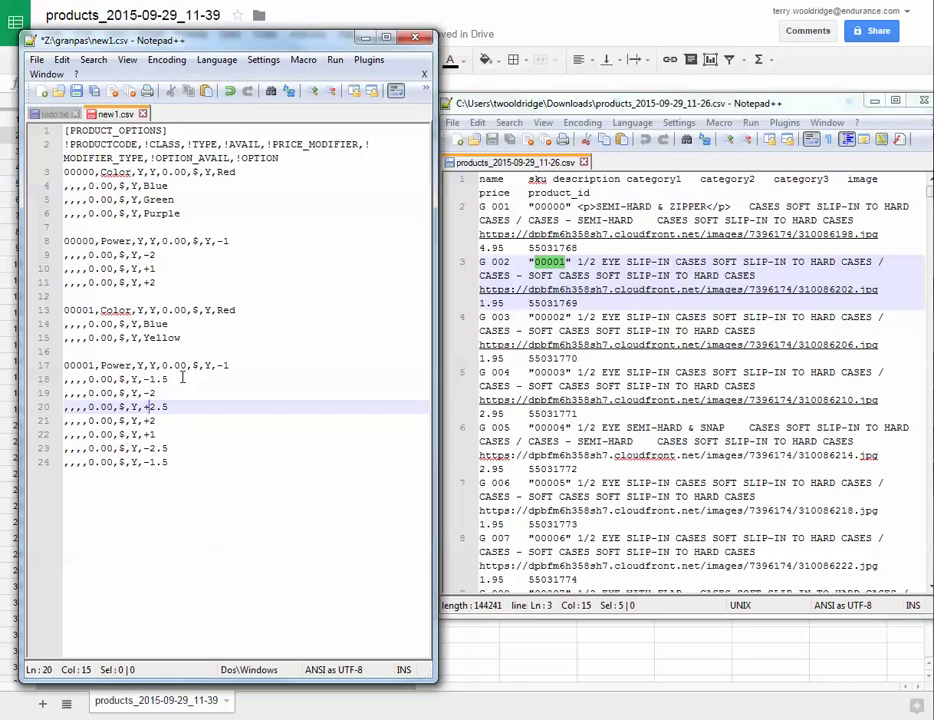
key("BackSpace")
type("-")
- Set the Power options on lines 21 through 24 to +1, +1.5, +2 and +2.5
key("Down")
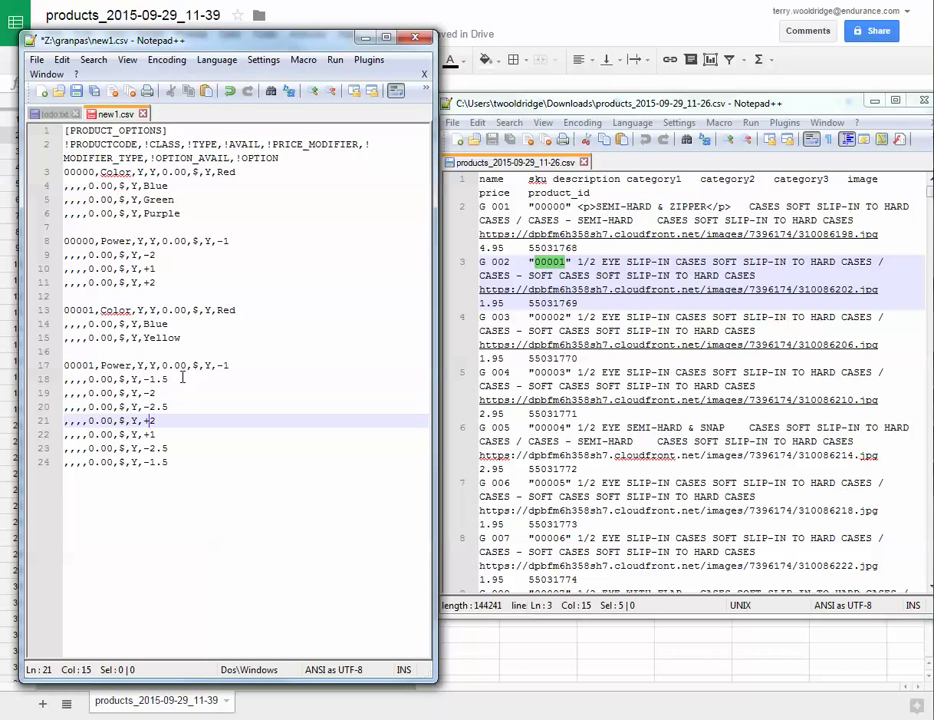
key("Delete")
key("Down")
type(".5")
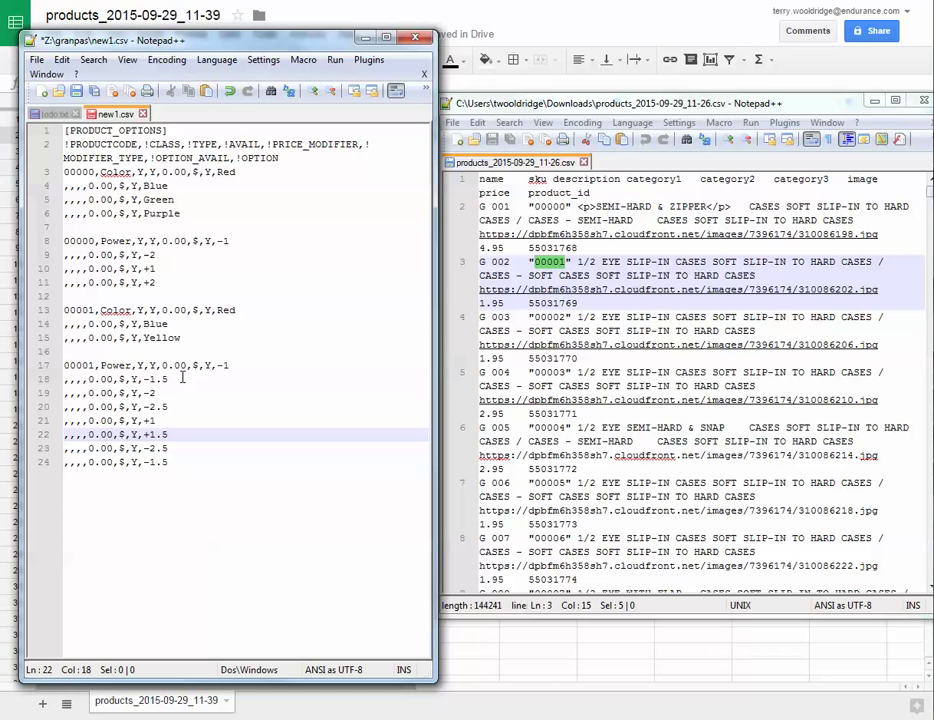
key("Down")
key("BackSpace")
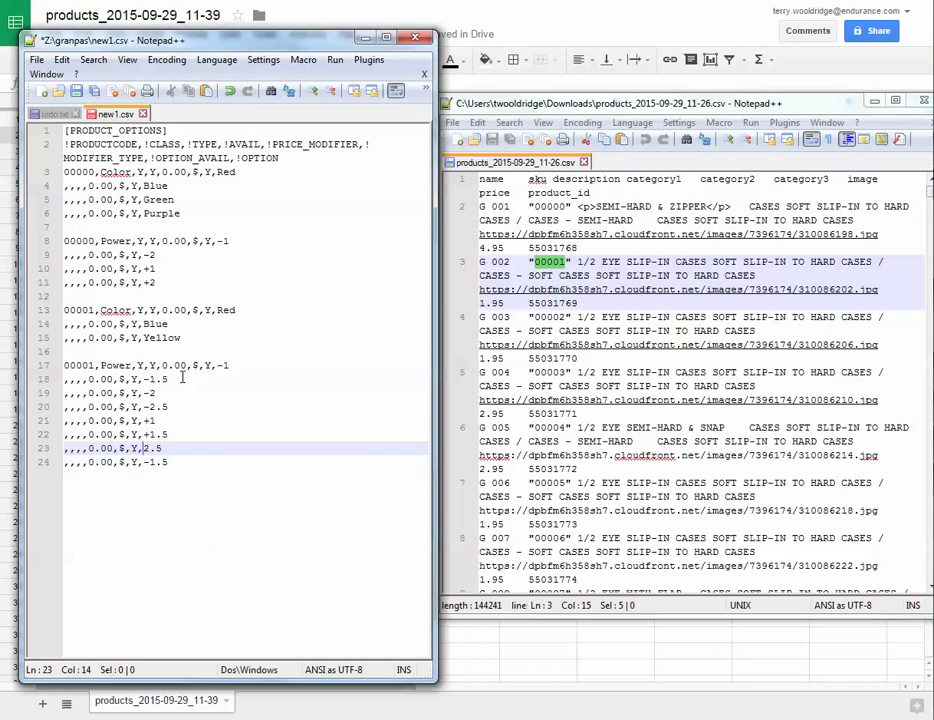
type("+")
key("Down")
key("BackSpace")
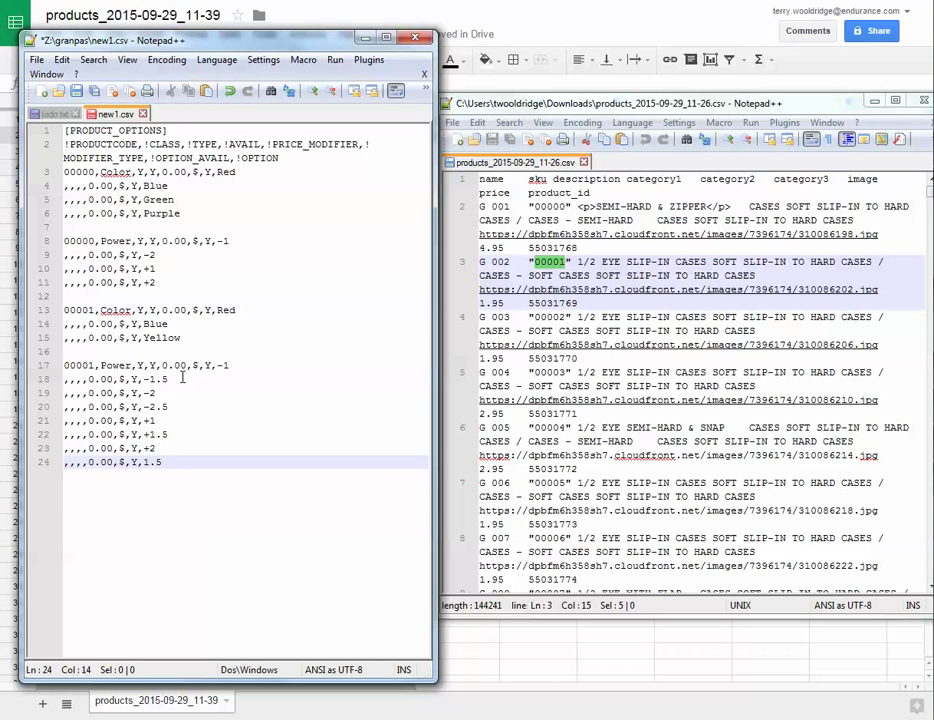
type("+2")
key("End")
double_click(72, 365)
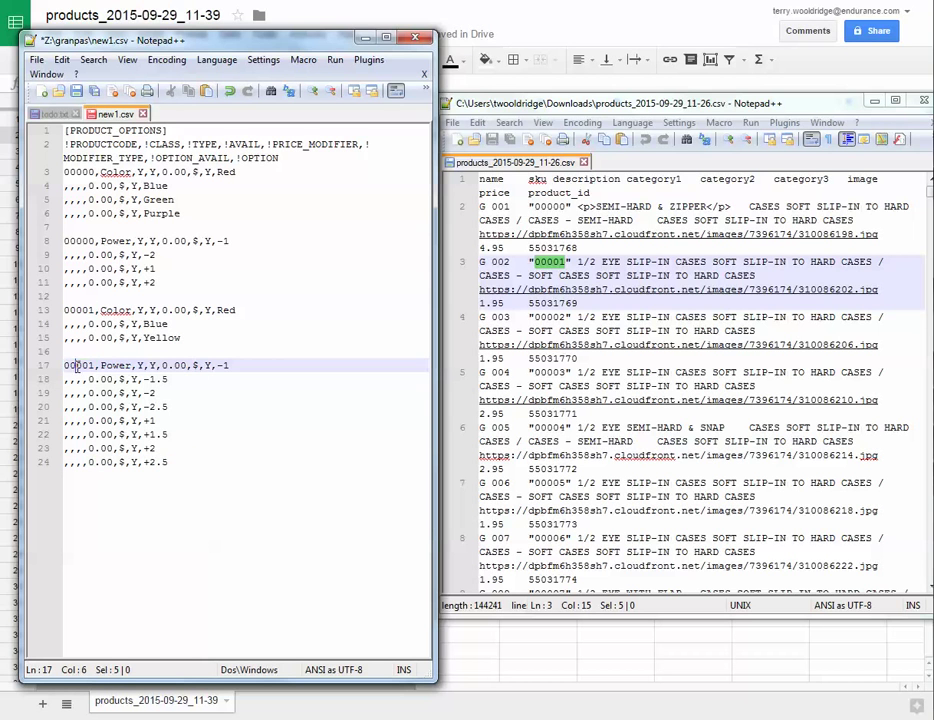
double_click(84, 311)
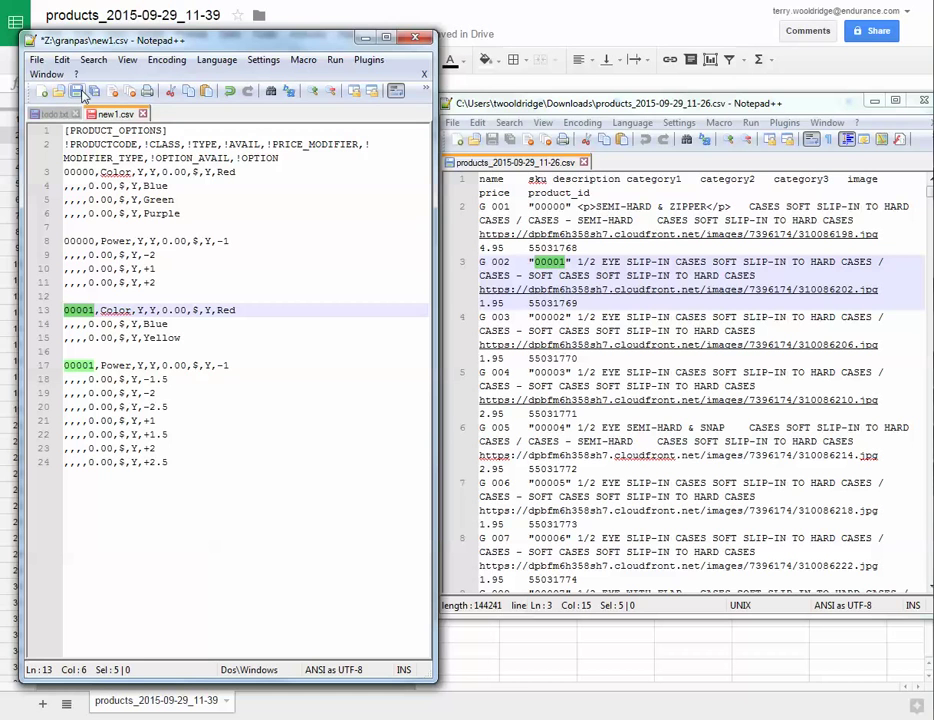
left_click(132, 536)
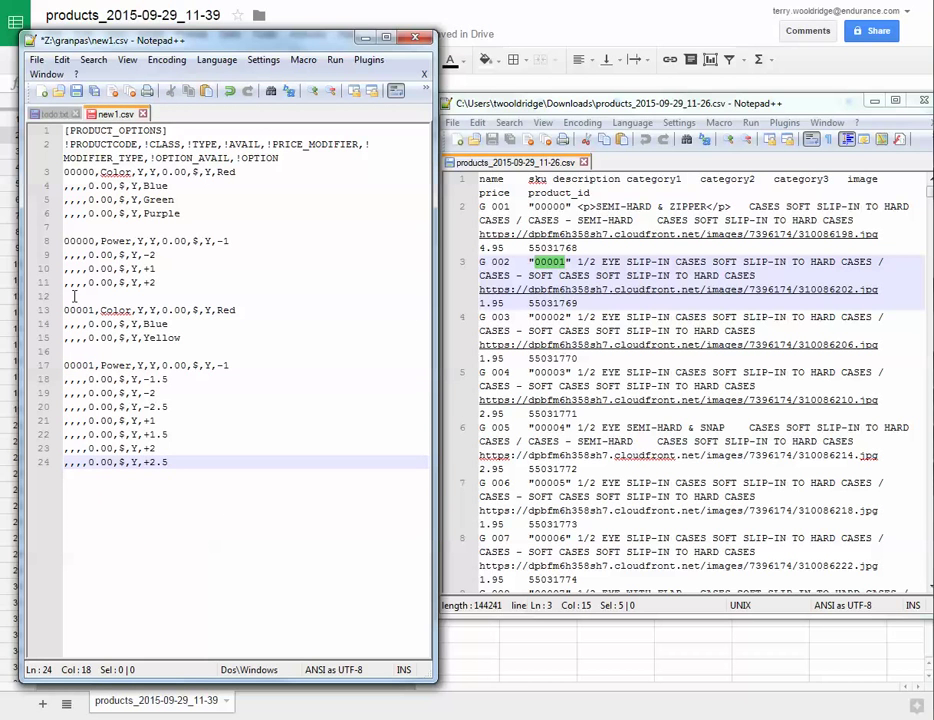
- Duplicate product 00000's complete Color and Power entries below the 00001 block, starting at line 26
left_click_drag(65, 172, 225, 283)
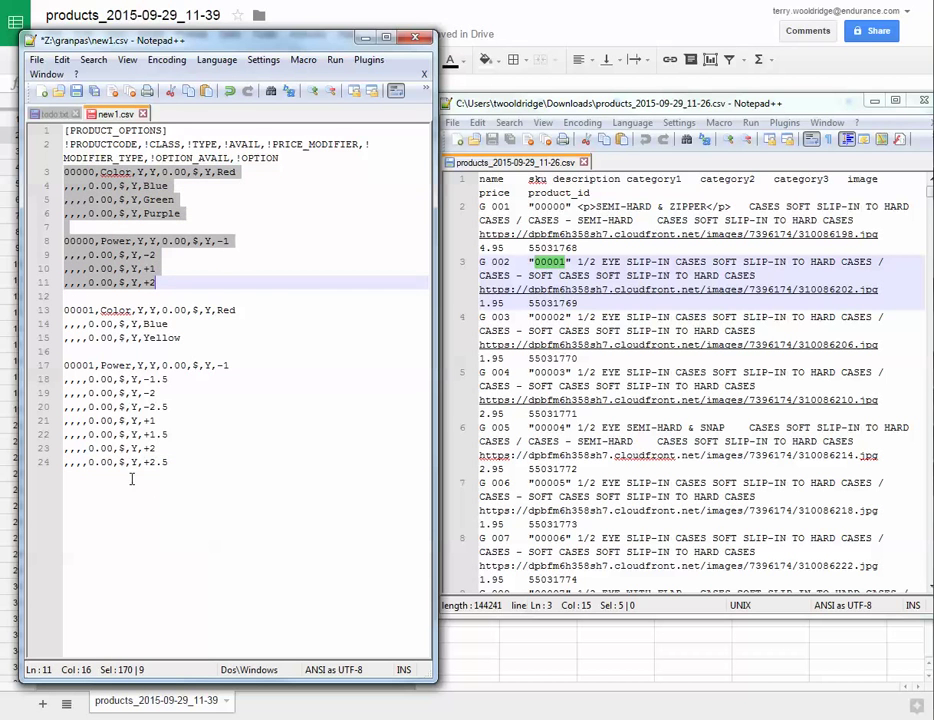
left_click(181, 482)
key("Return")
key("Return")
type("00000,Color,Y,Y,0.00,$,Y,Red ,,,,0.00,$,Y,Blue ,,,,0.00,$,Y,Green ,,,,0.00,$,Y,Purple  00000,Power,Y,Y,0.00,$,Y,-1 ,,,,0.00,$,Y,-2 ,,,,0.00,$,Y,+1 ,,,,0.00,$,Y,+2")
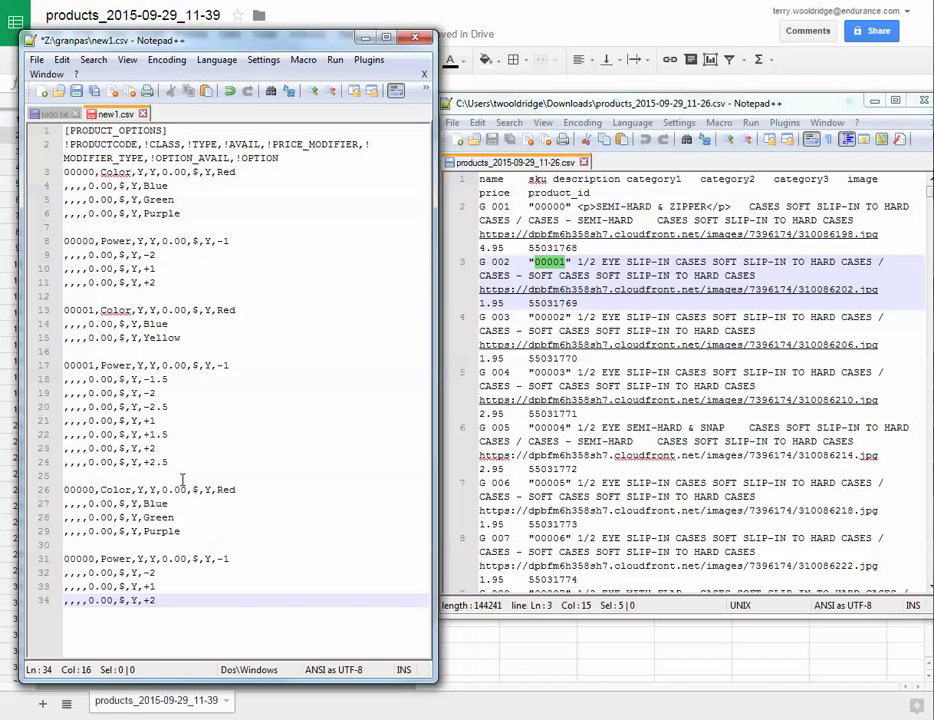
- Set the product code of the duplicated Color and Power entries on lines 26 and 31 to 00002 and save new1.csv
left_click(551, 316)
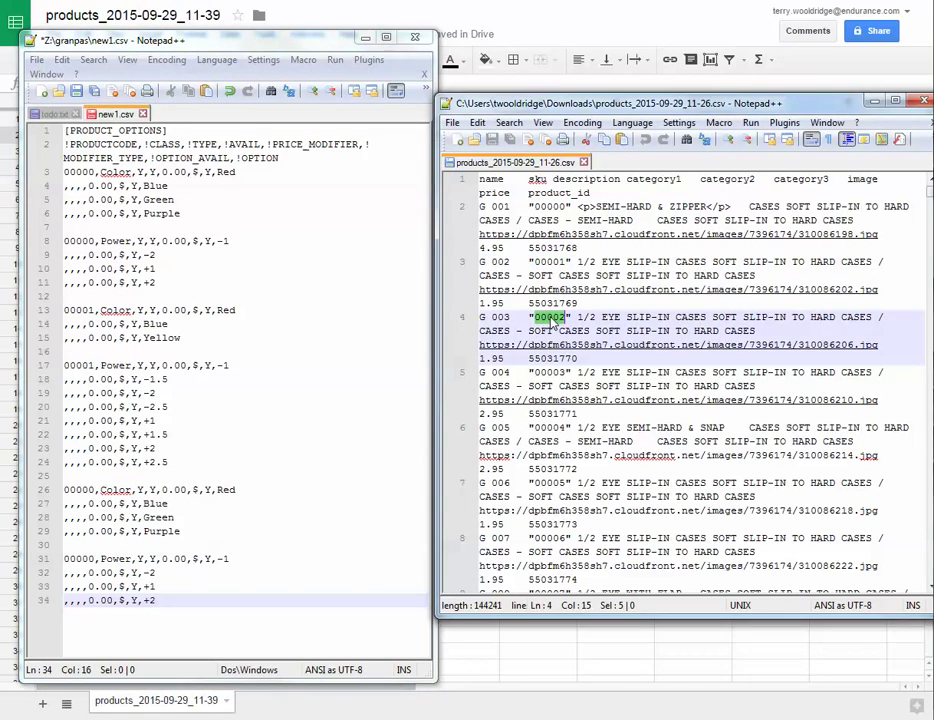
double_click(80, 489)
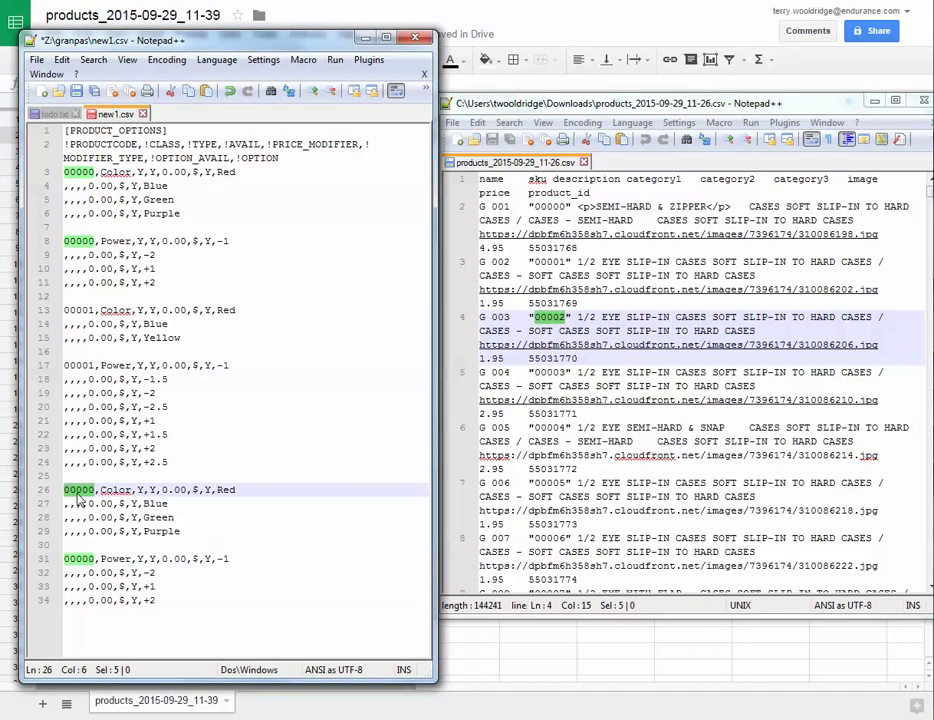
type("00002")
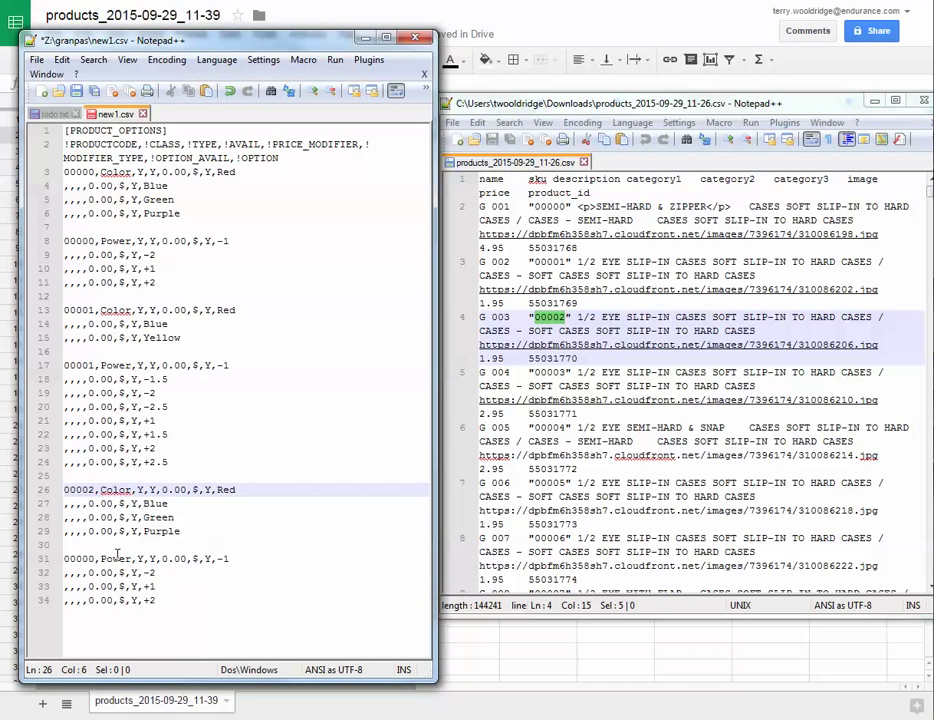
left_click(78, 559)
double_click(78, 559)
type("00002")
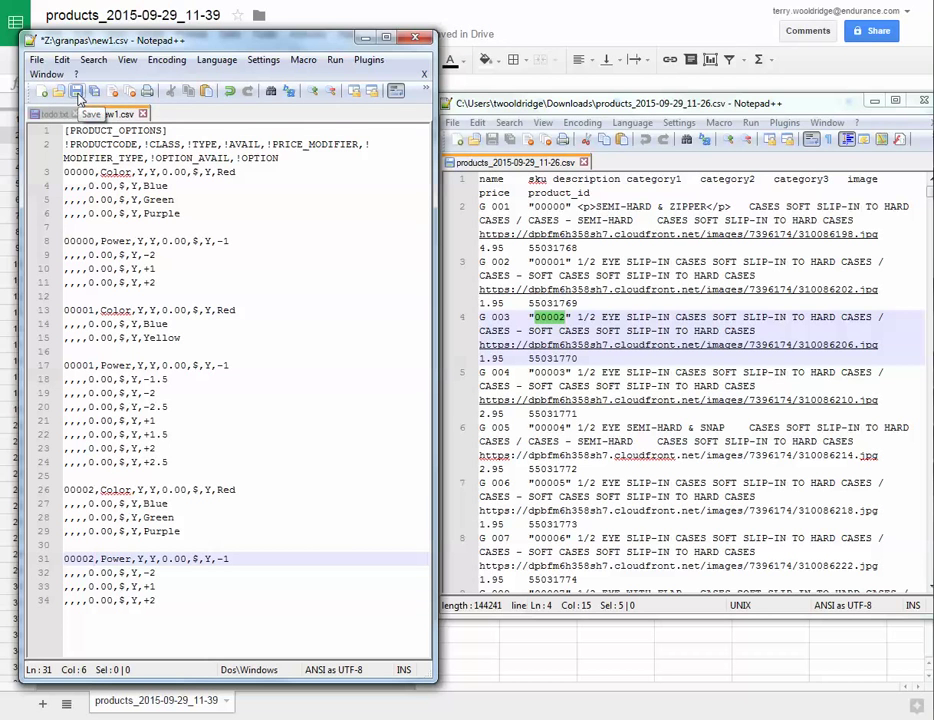
left_click(77, 95)
- Switch to the Ecwid store and return to the product list without saving the changes to G 001
left_click(455, 25)
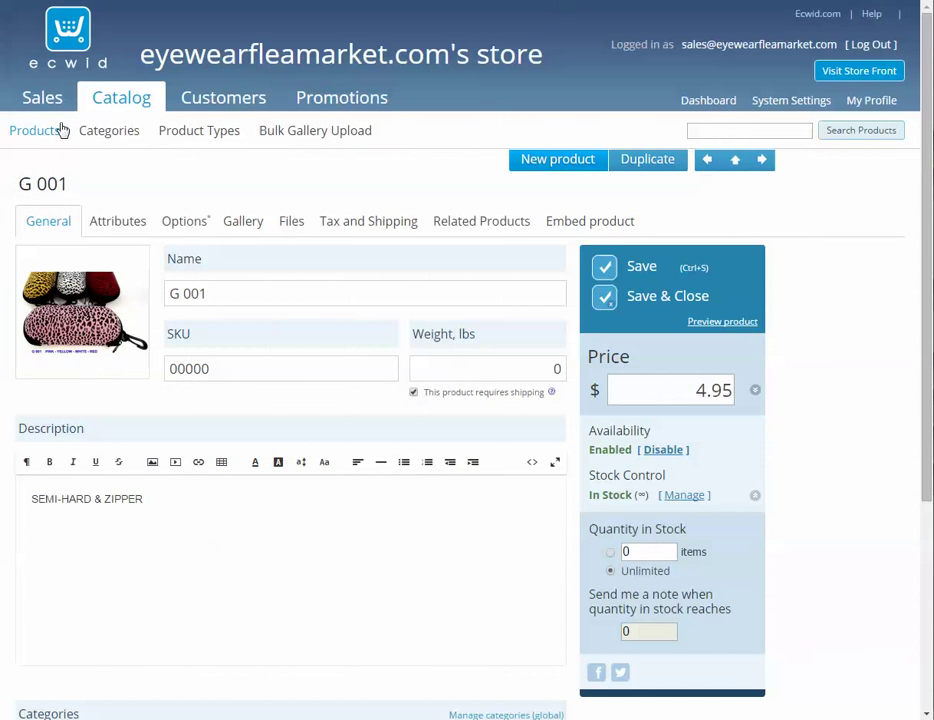
left_click(34, 131)
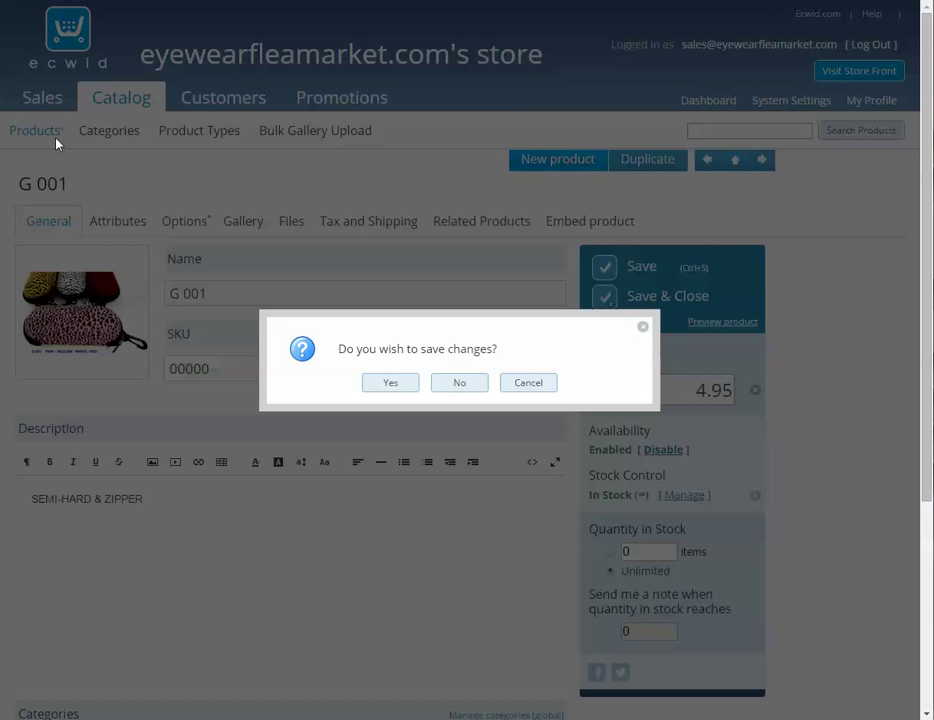
left_click(460, 382)
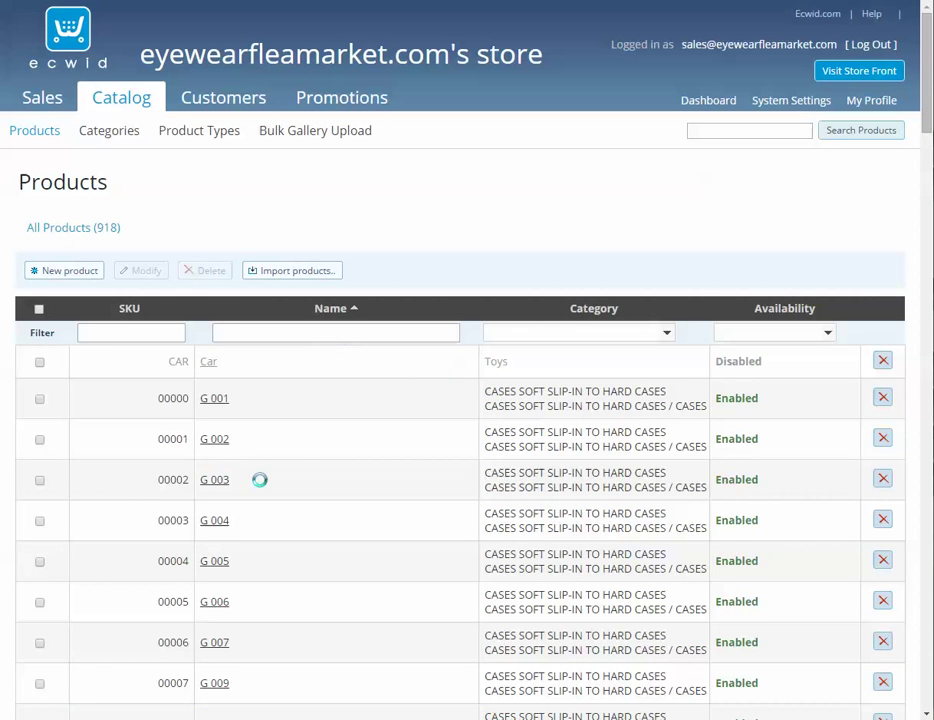
- Open product G 003 and examine its existing options before importing
left_click(218, 481)
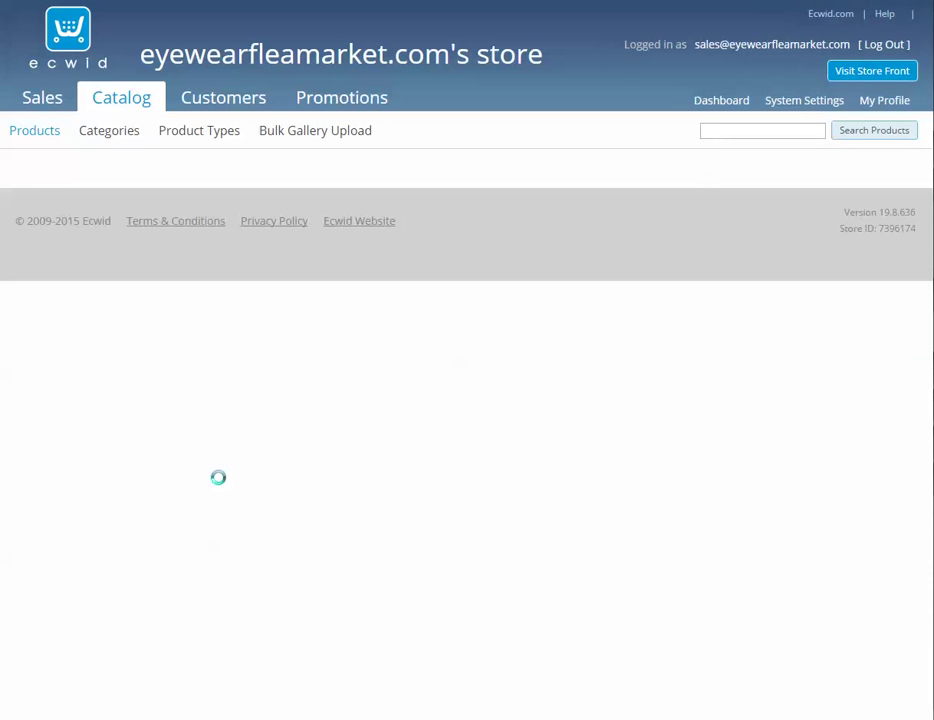
left_click(180, 224)
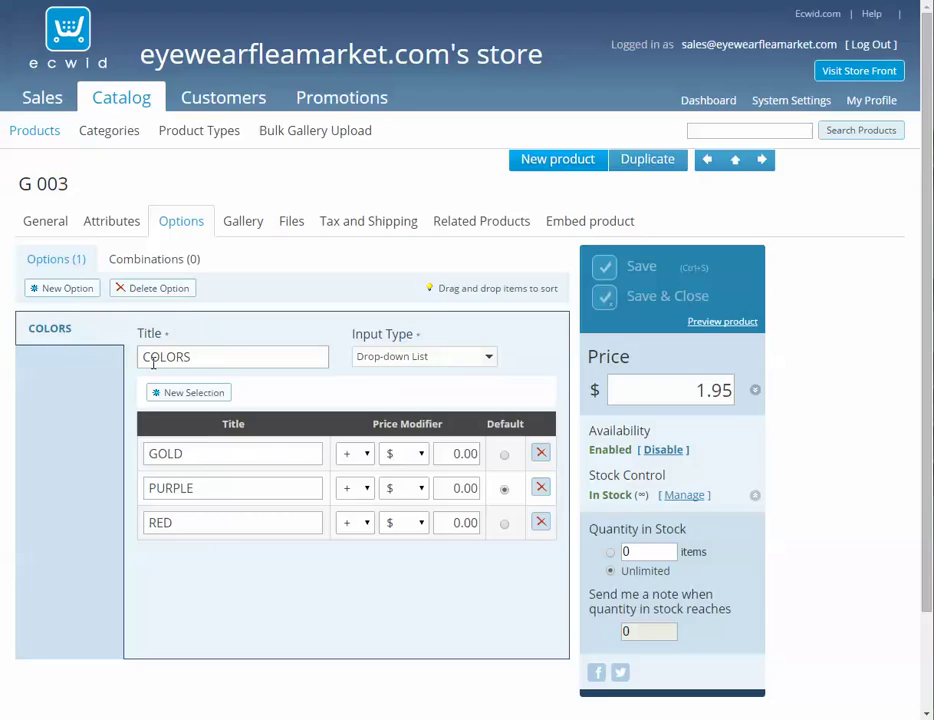
left_click(45, 226)
- Import new1.csv into the product catalog as an XCart file
left_click(22, 132)
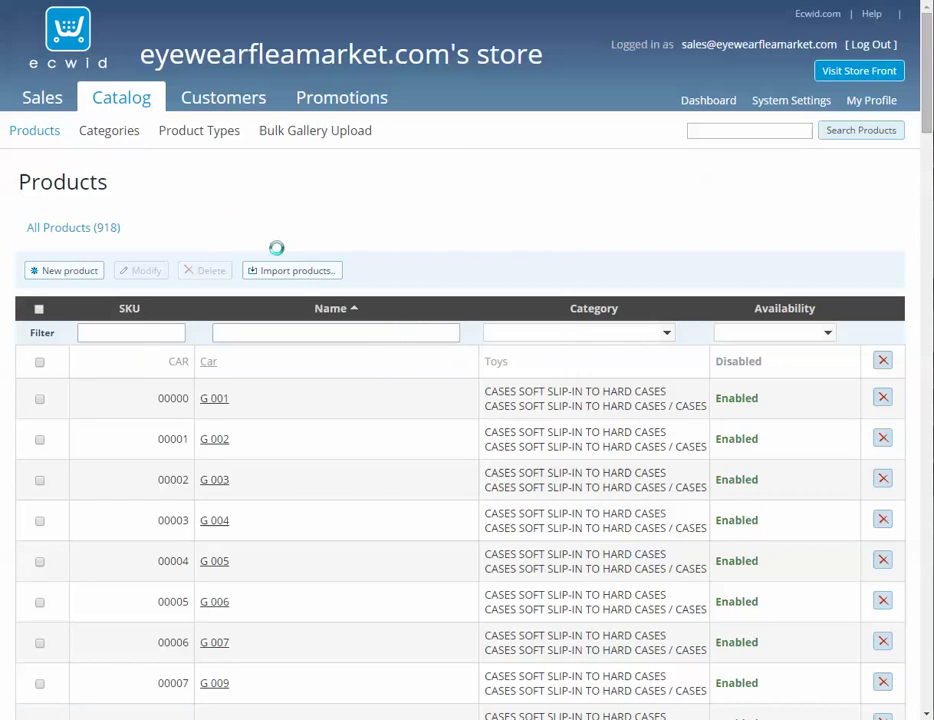
left_click(279, 272)
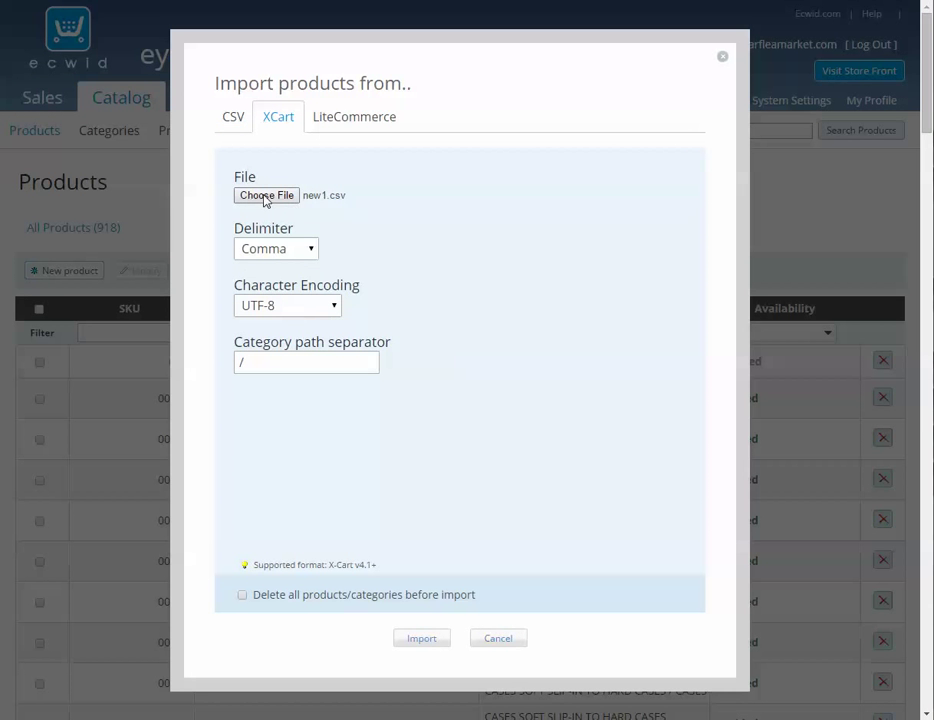
left_click(321, 199)
double_click(188, 42)
left_click(419, 640)
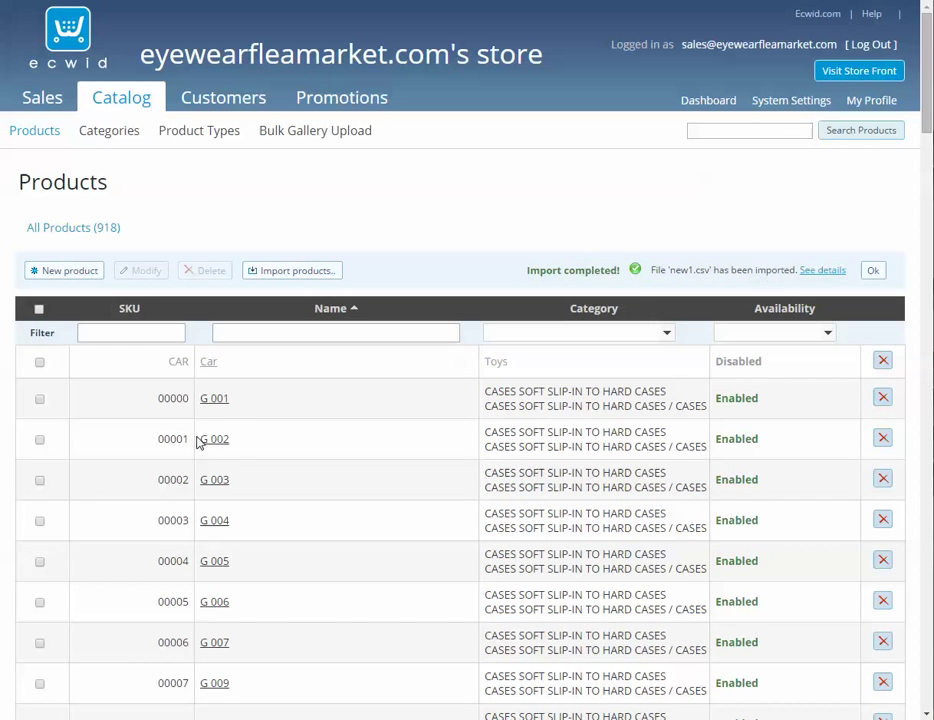
- Check the imported Color and Power options of product G 003
left_click(215, 482)
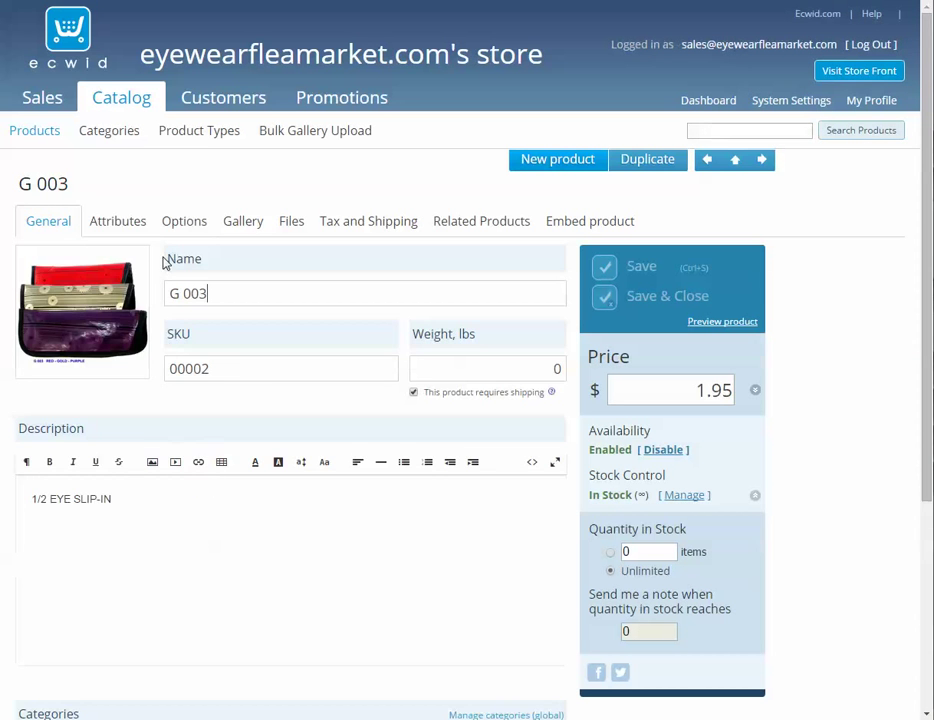
left_click(183, 218)
left_click(44, 366)
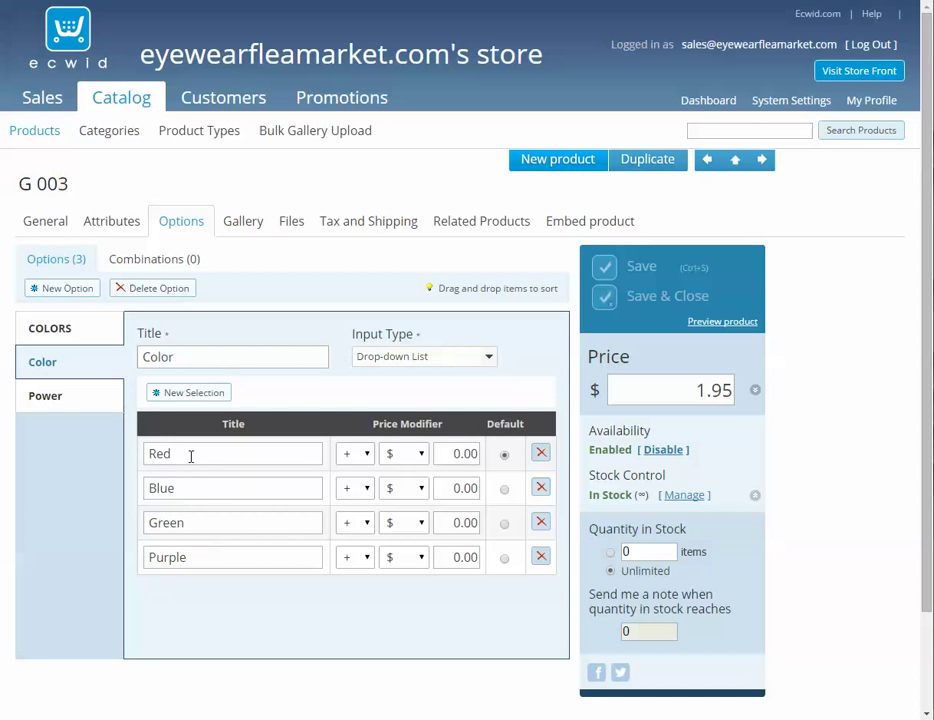
left_click(50, 395)
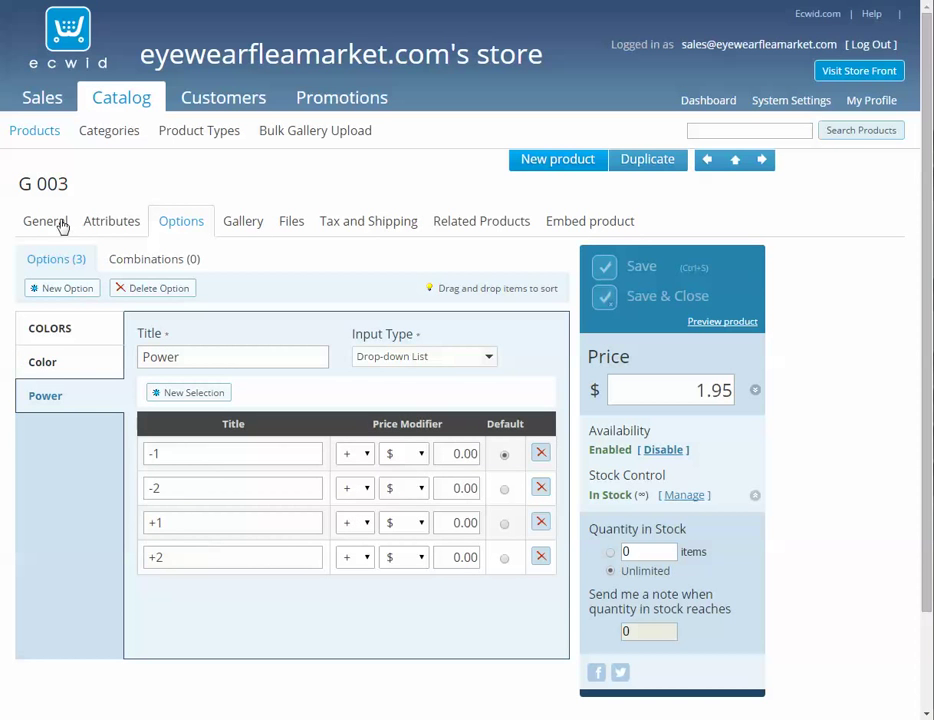
- Check the imported Power and Color options of product G 001
left_click(32, 130)
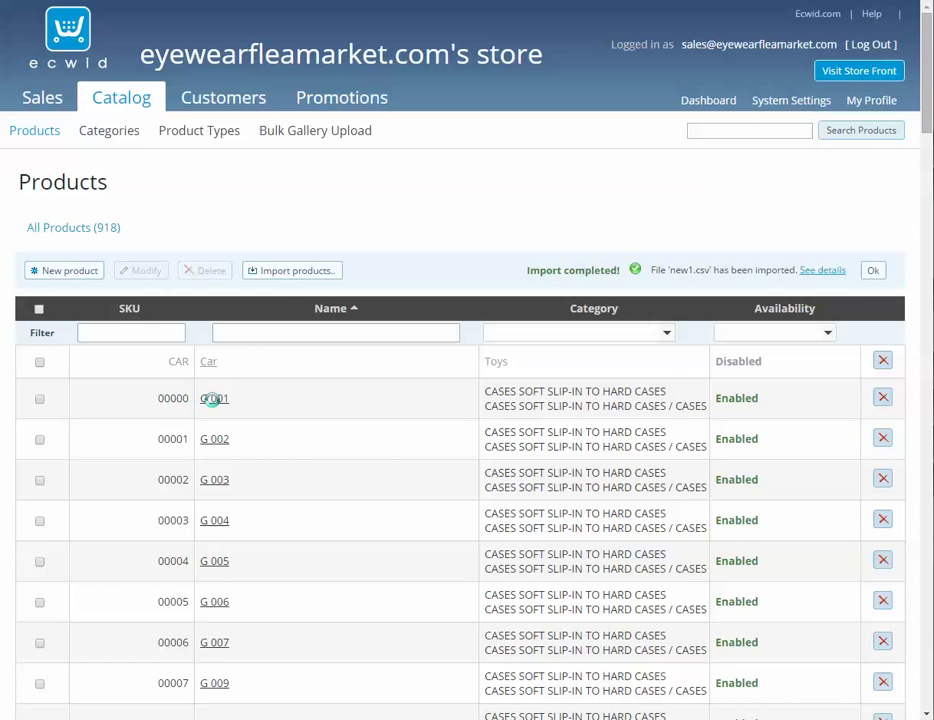
left_click(216, 400)
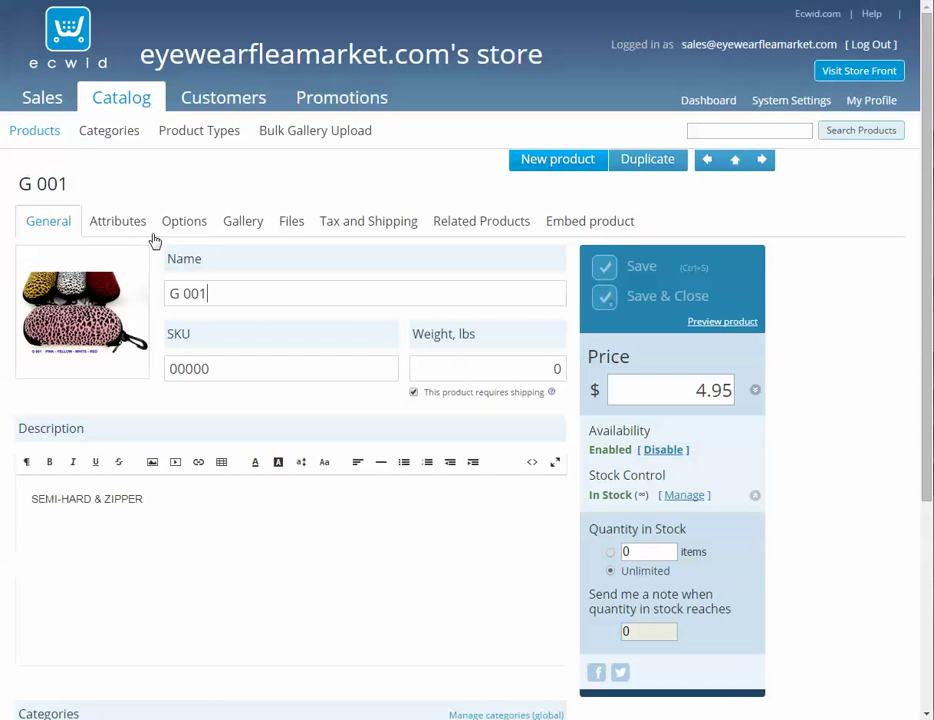
left_click(182, 224)
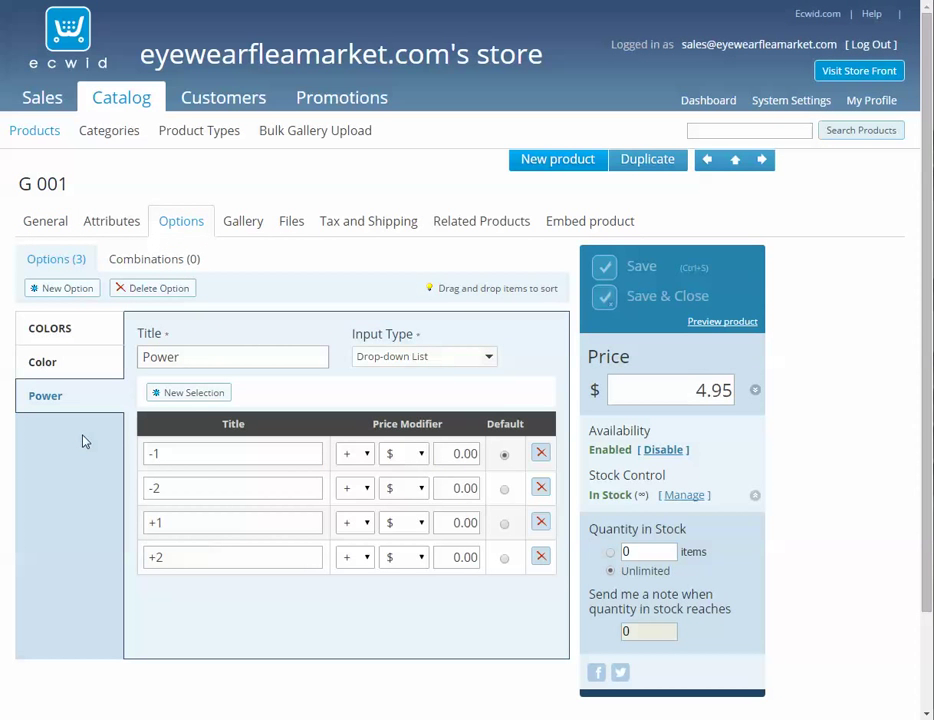
left_click(55, 363)
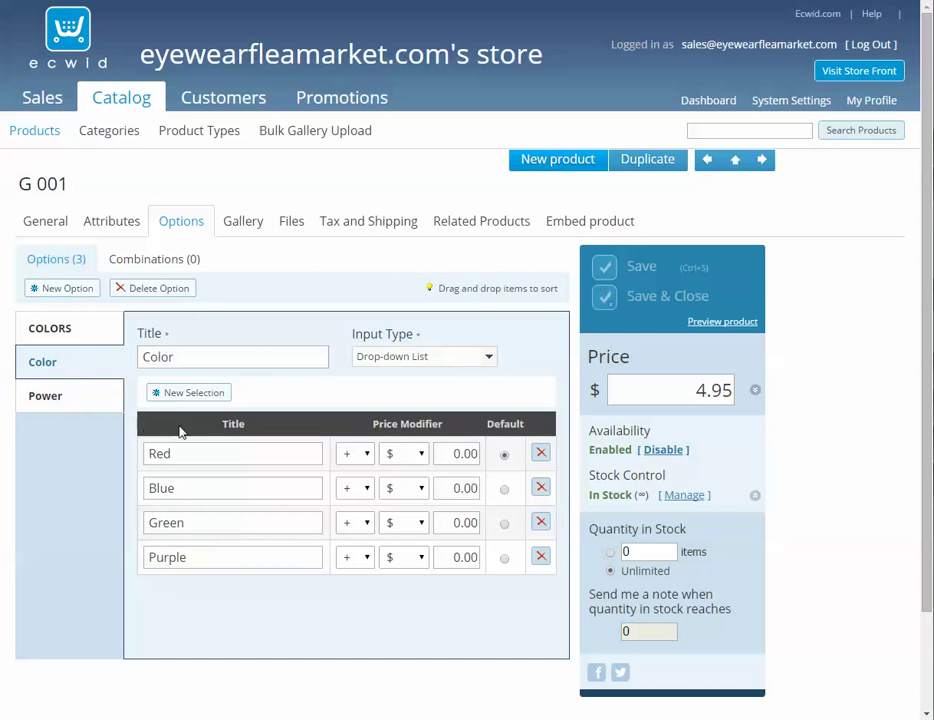
left_click(40, 222)
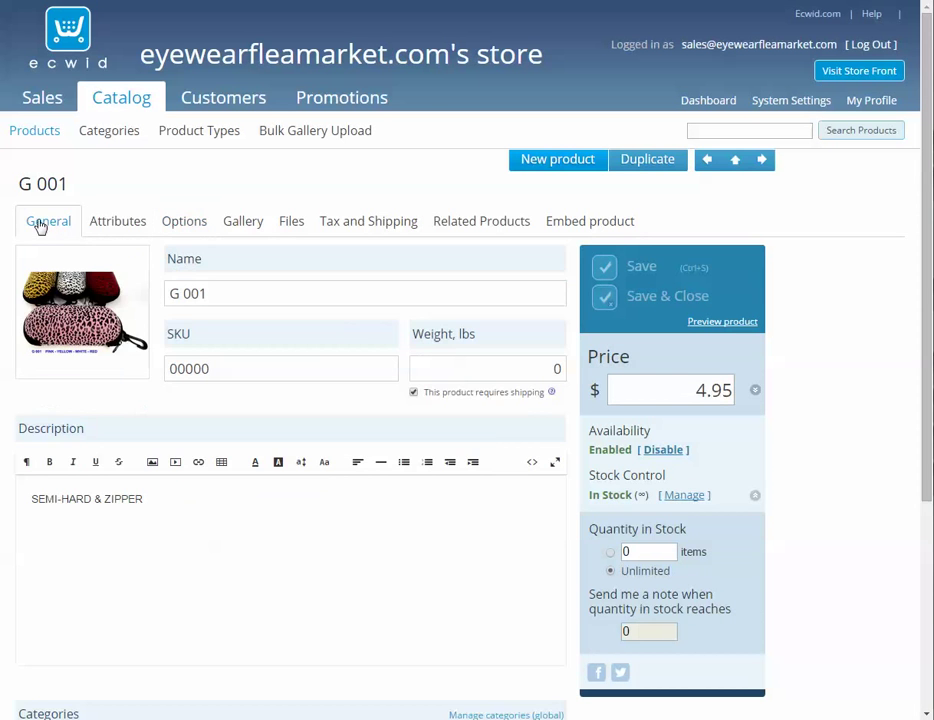
- Open product G 002 and check its imported Color options
left_click(36, 134)
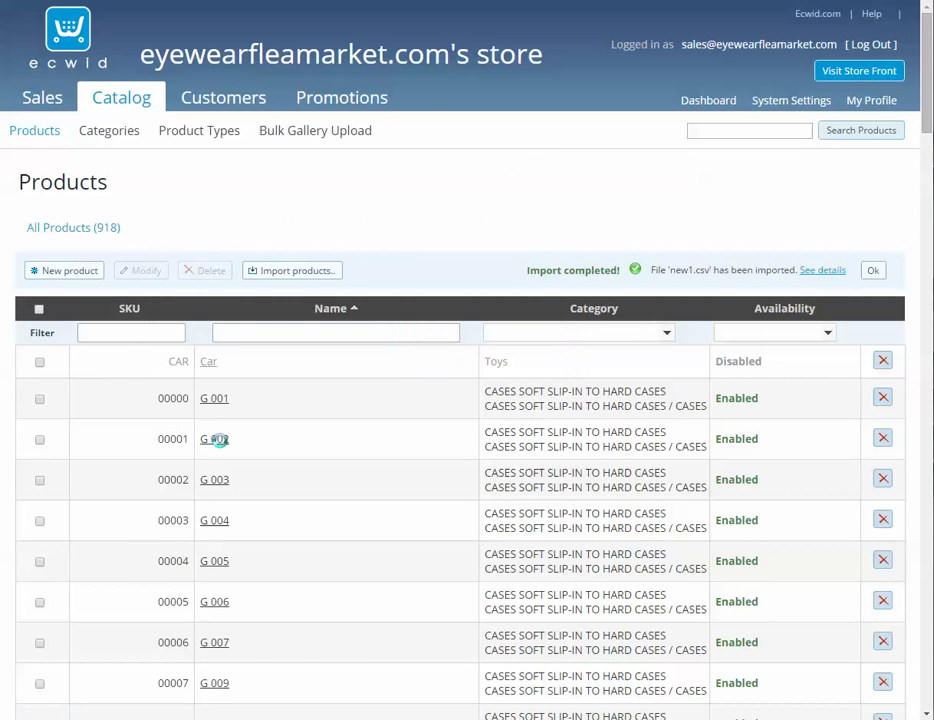
left_click(216, 439)
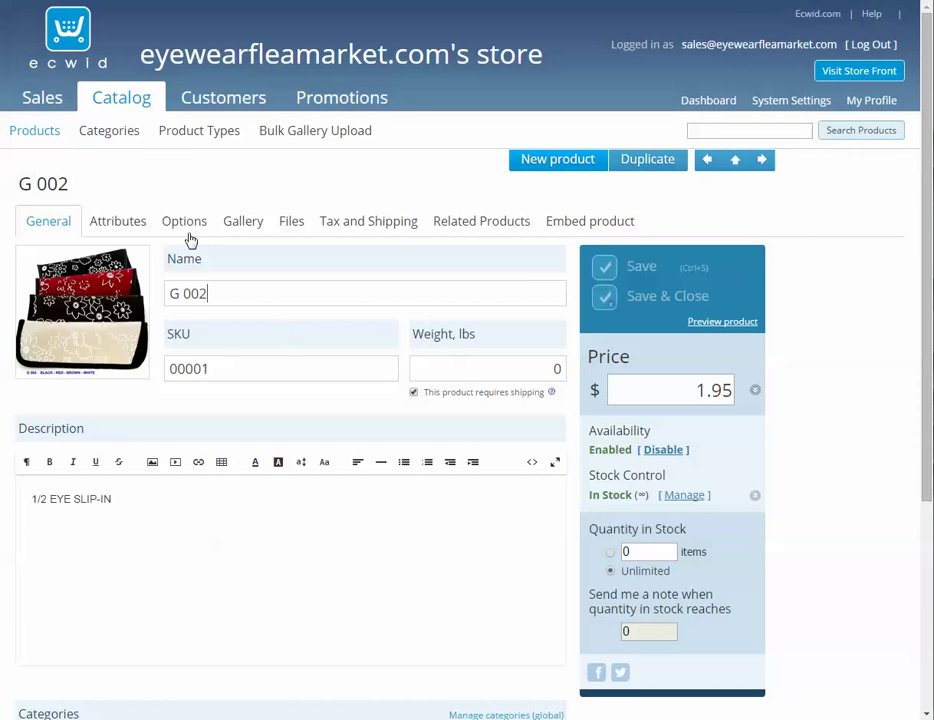
left_click(183, 224)
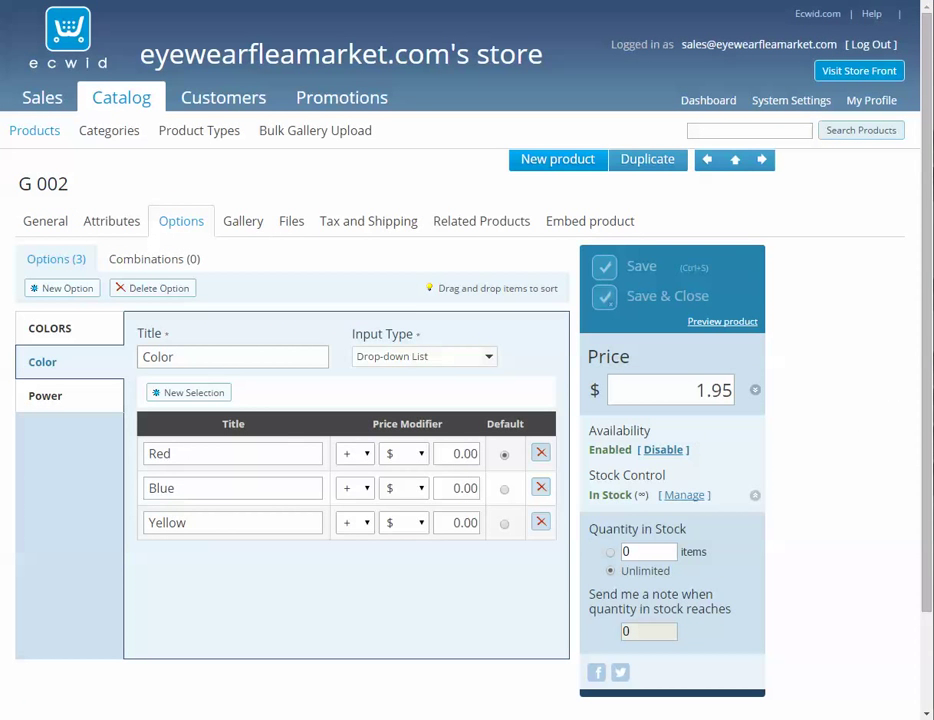
- Compare the Color entries of 00001 and 00000 in new1.csv, and review the 00001 Power entries on lines 17 through 24
left_click(840, 167)
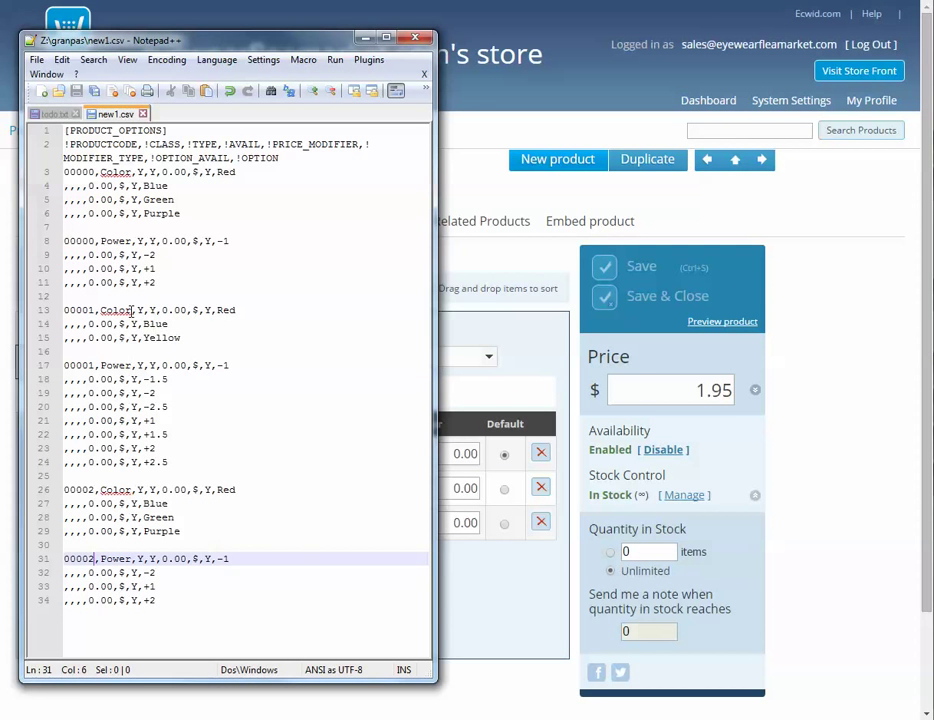
left_click_drag(131, 312, 185, 333)
left_click(215, 338)
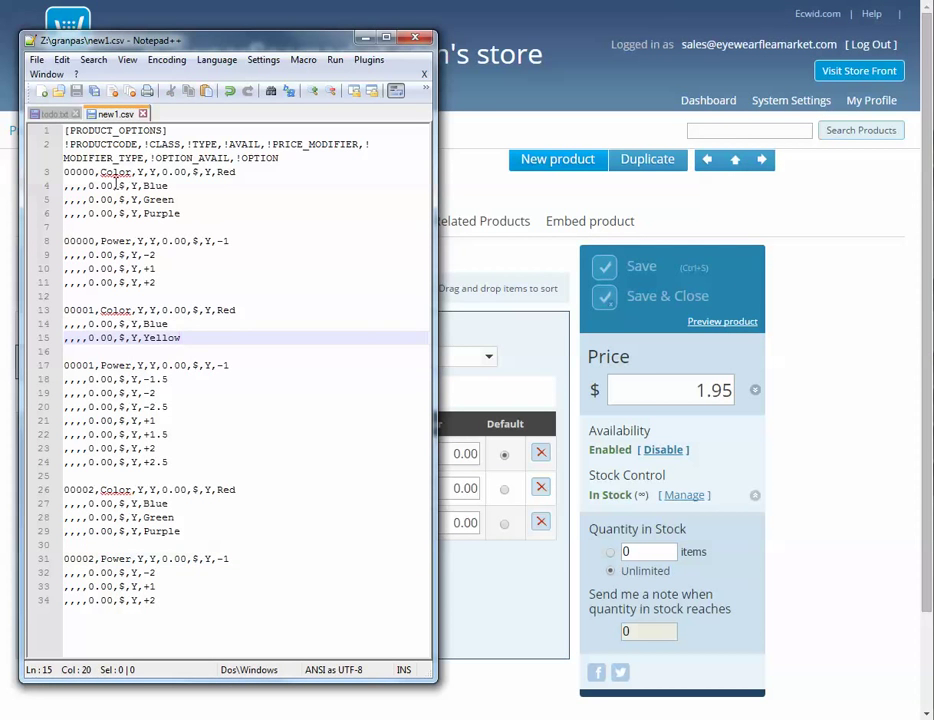
left_click_drag(123, 174, 199, 213)
left_click_drag(64, 365, 194, 459)
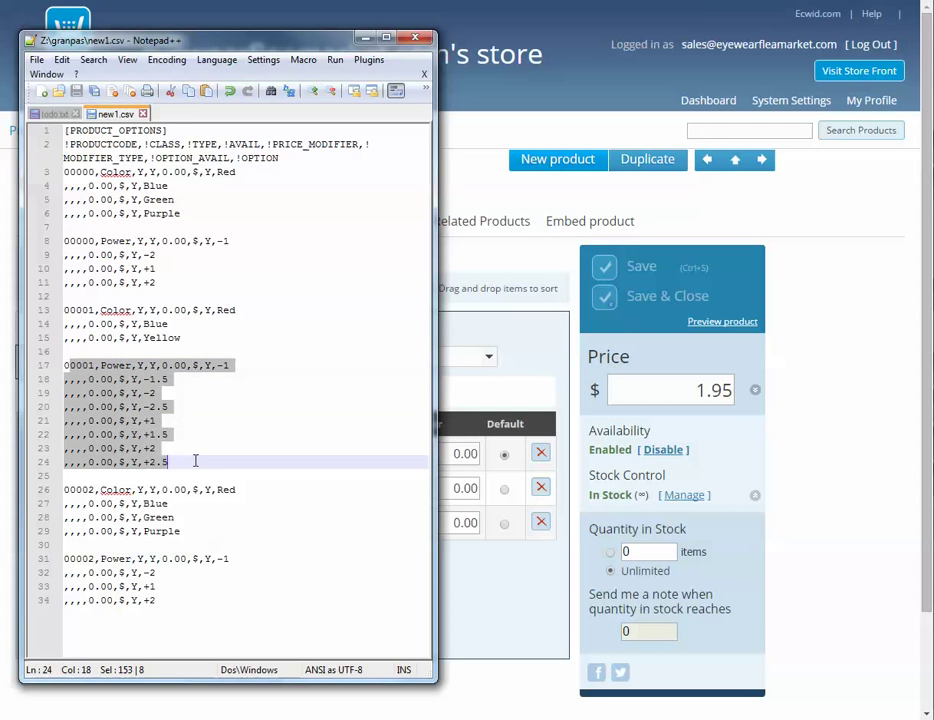
- Return to product G 002 in Ecwid and check its full list of Power options
left_click(460, 264)
left_click(45, 396)
scroll(309, 464, "down", 3)
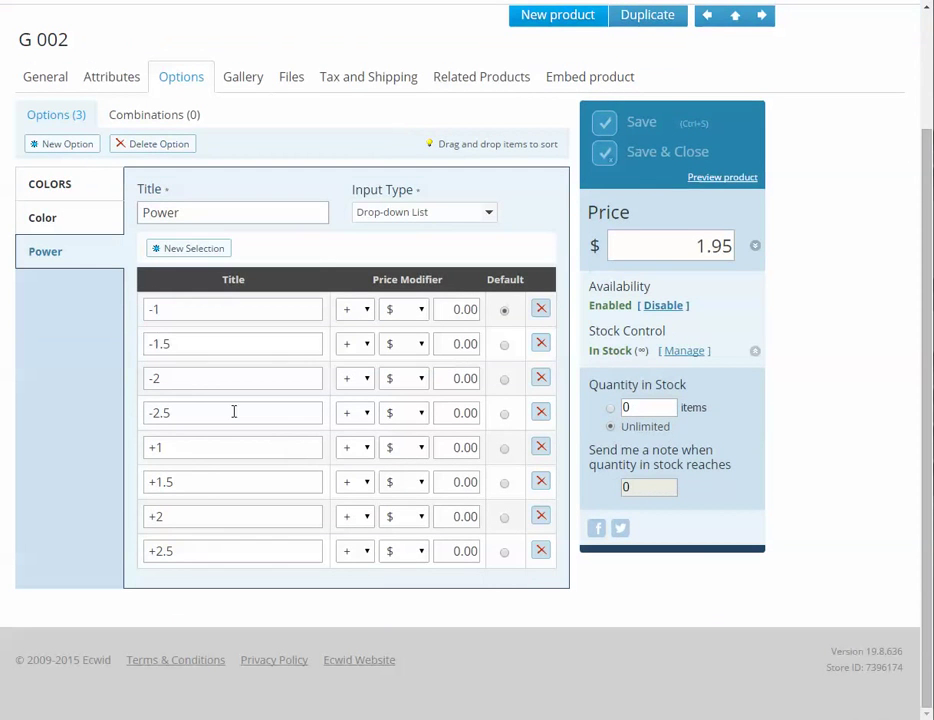